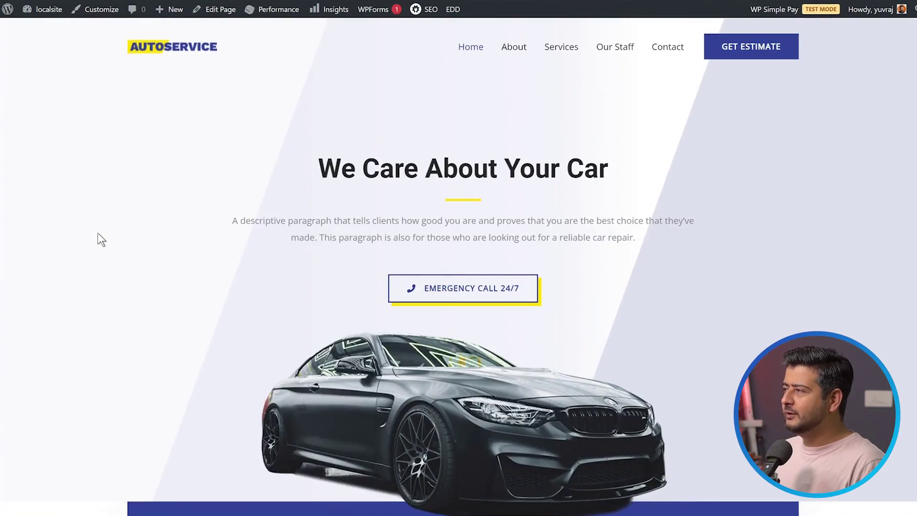
# Step: Collapse the Activity box on the Liveimport site's dashboard
pyautogui.scroll(1, 104, 41)
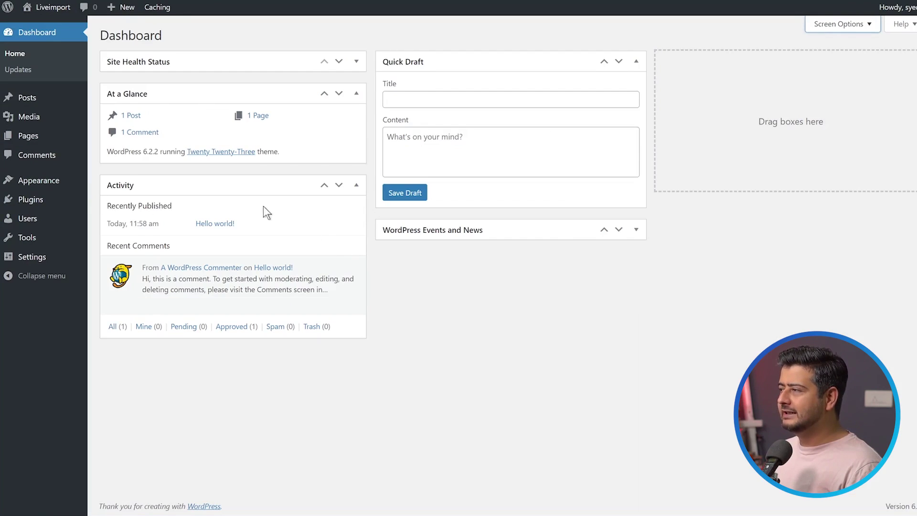
pyautogui.click(240, 186)
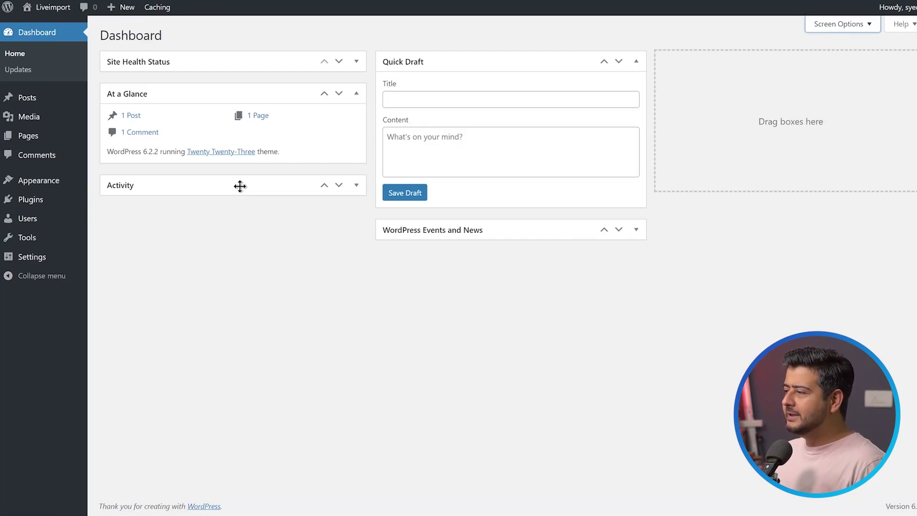
# Step: Switch to the browser window with the local site and open its WordPress admin dashboard
pyautogui.moveTo(63, 505)
pyautogui.click(166, 472)
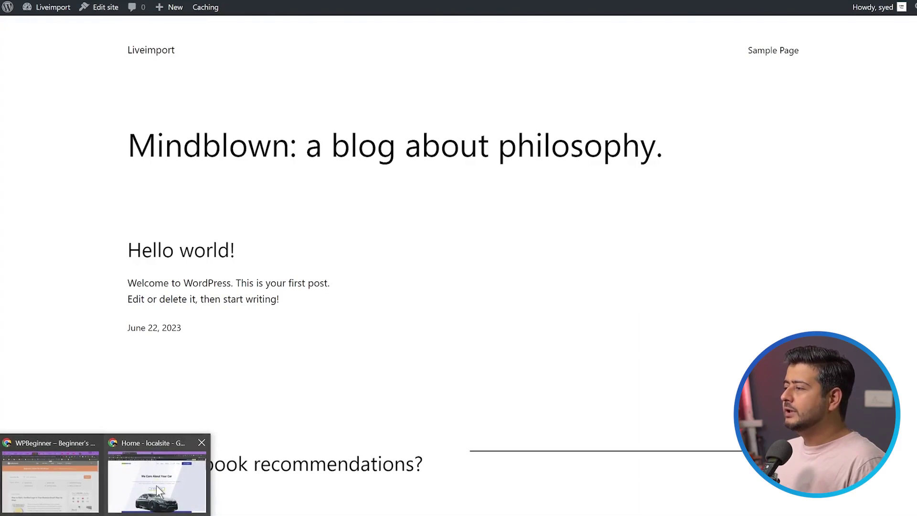
pyautogui.click(156, 486)
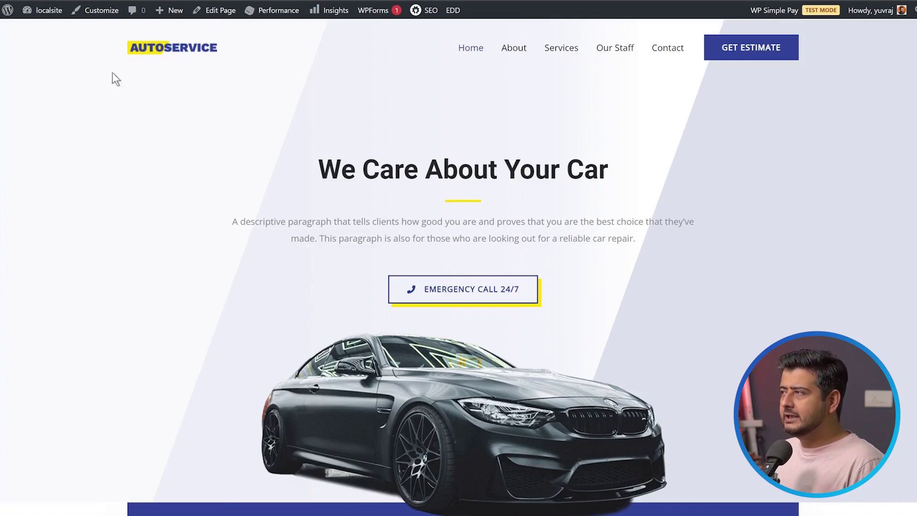
pyautogui.click(48, 10)
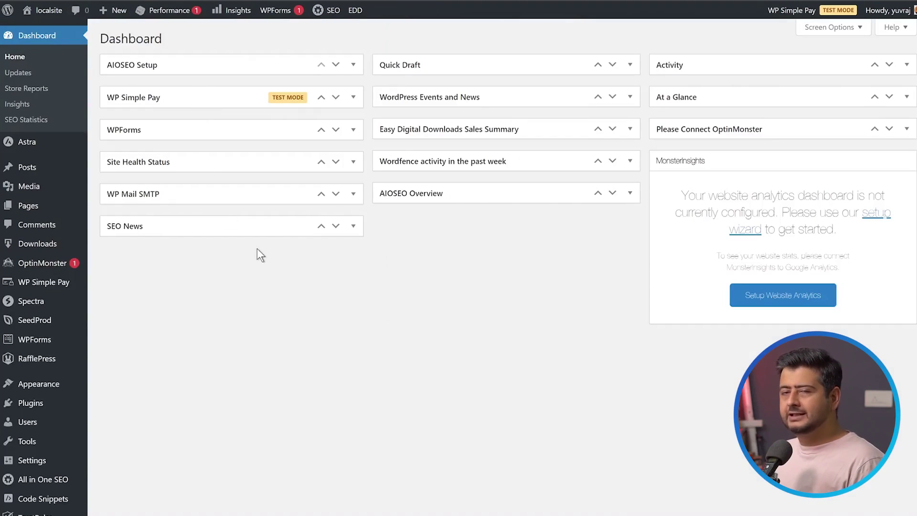
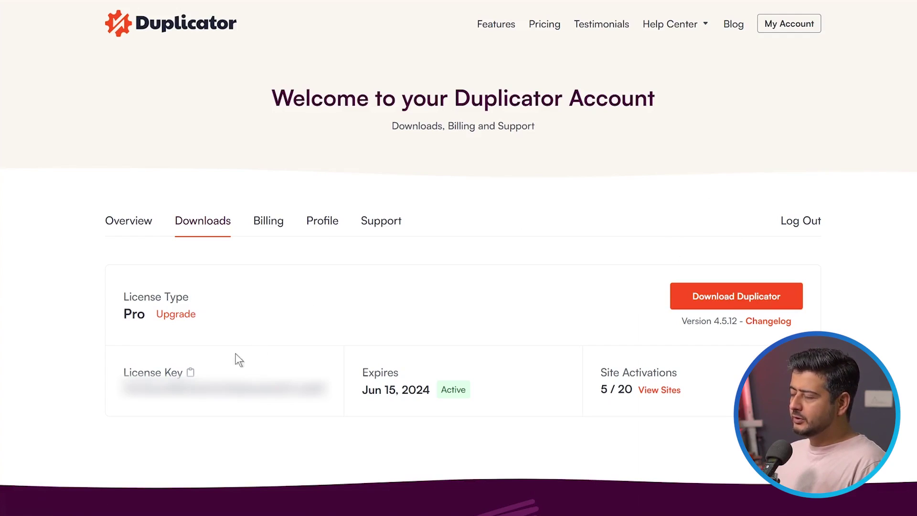
# Step: Copy the licence key from the Duplicator account's downloads page and return to the local site's dashboard
pyautogui.click(190, 372)
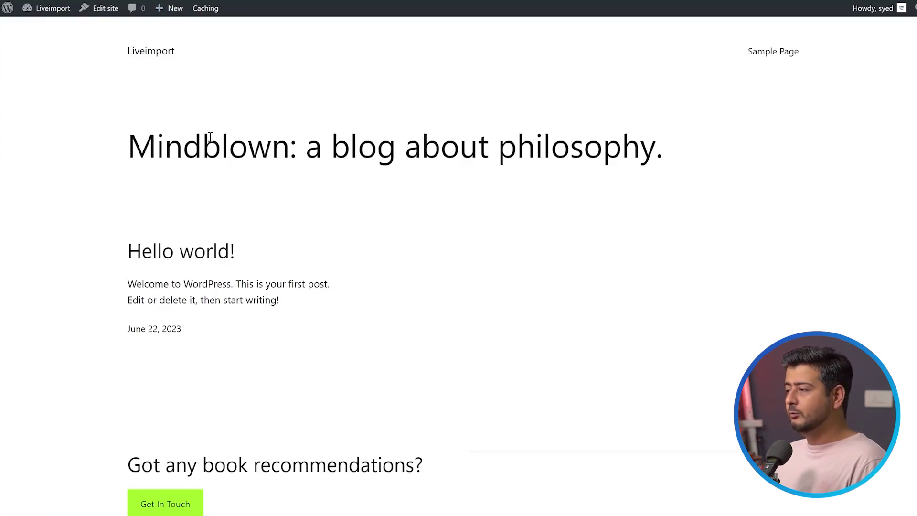
pyautogui.click(139, 492)
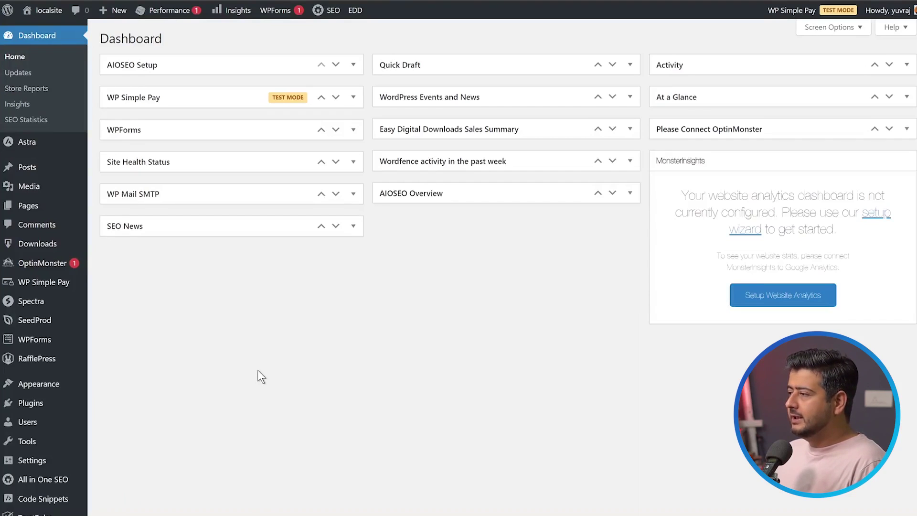
# Step: Upload duplicator-pro-4.5.12.zip as a new plugin on the local site, install it and activate it
pyautogui.moveTo(49, 403)
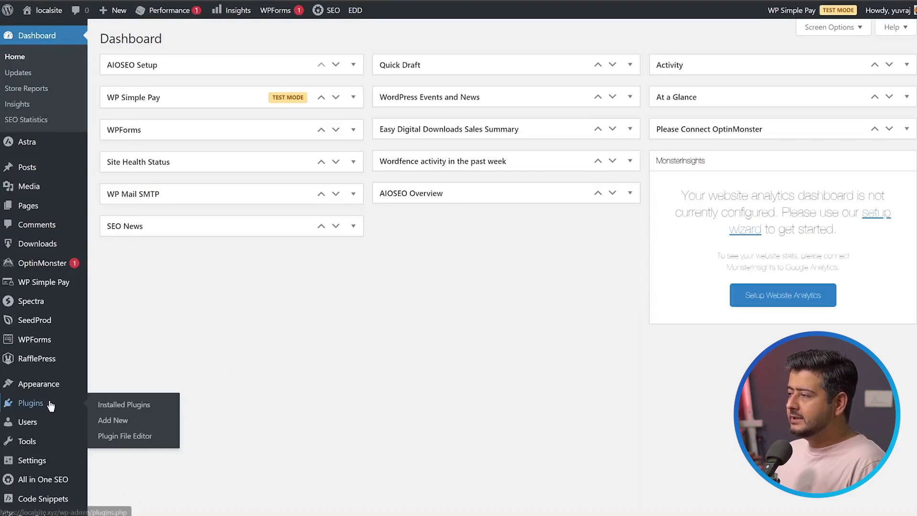
pyautogui.click(123, 423)
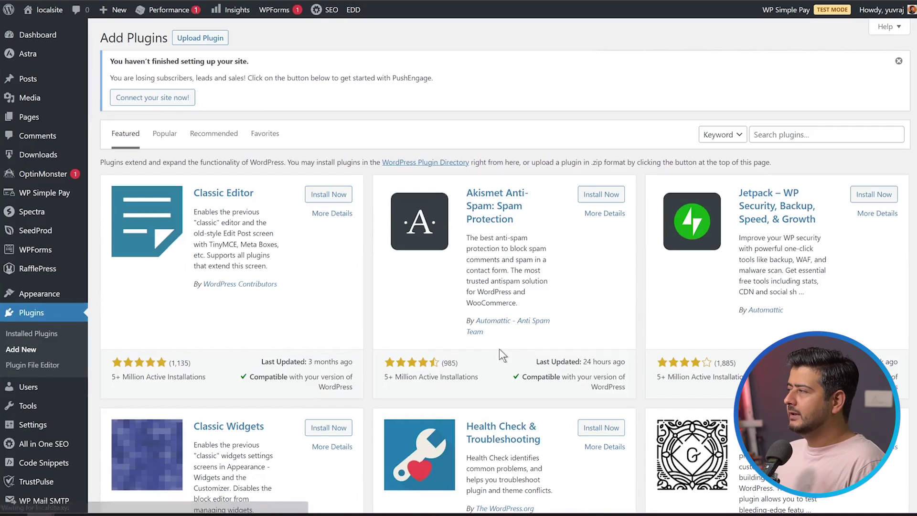
pyautogui.click(898, 60)
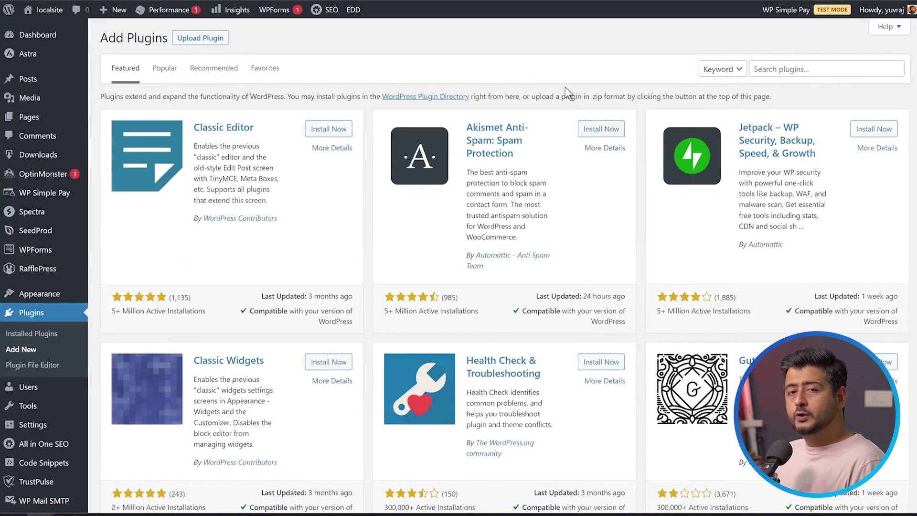
pyautogui.click(211, 38)
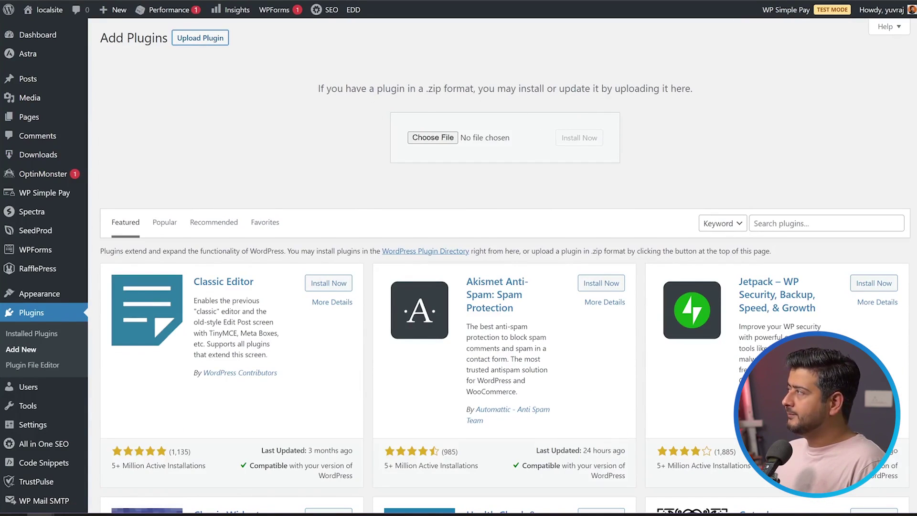
pyautogui.moveTo(556, 102); pyautogui.dragTo(492, 137)
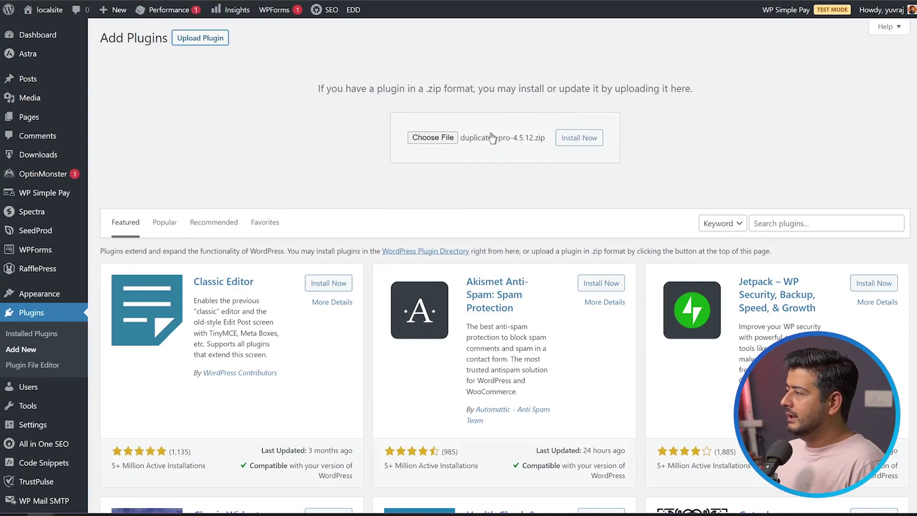
pyautogui.click(585, 137)
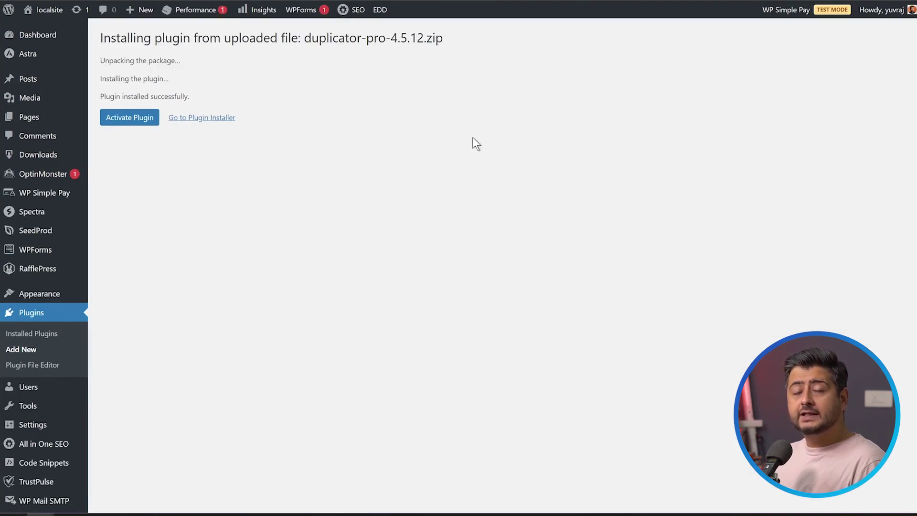
pyautogui.click(140, 117)
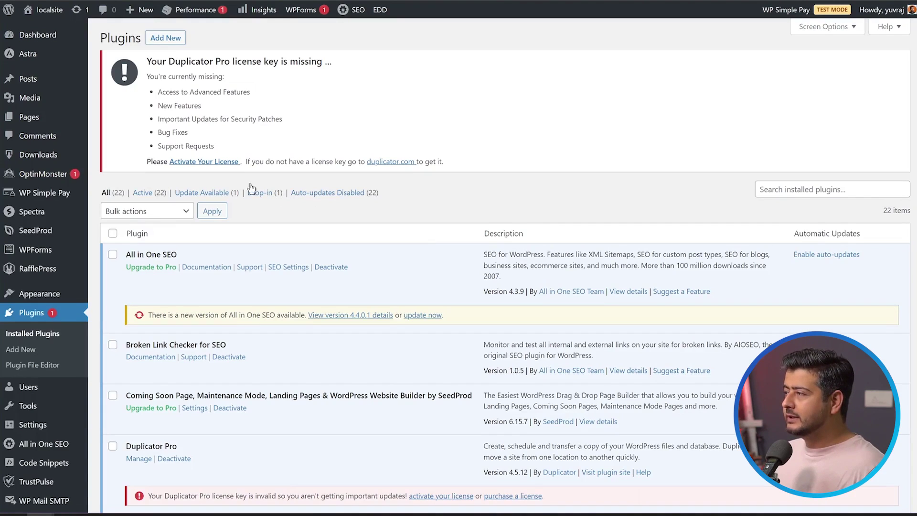
# Step: Open the Duplicator Pro licensing settings, paste the licence key and activate the licence
pyautogui.scroll(-2, 282, 334)
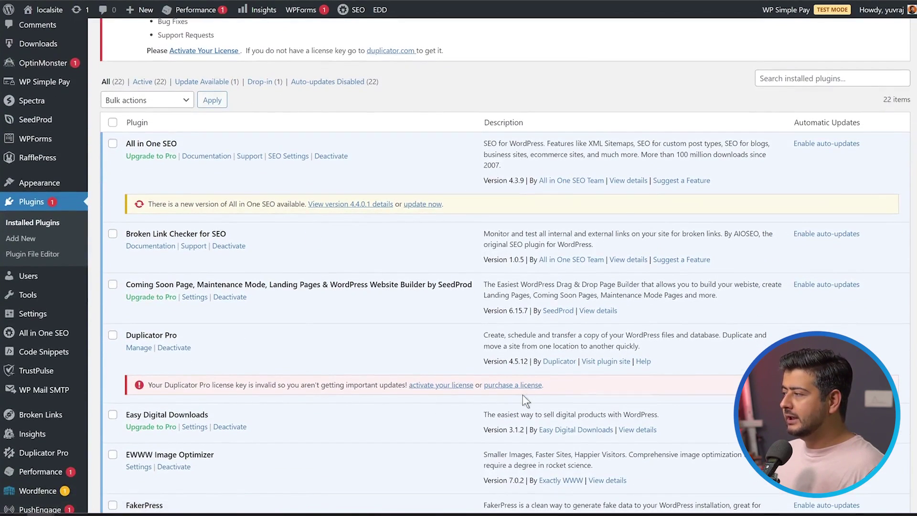
pyautogui.scroll(2, 426, 364)
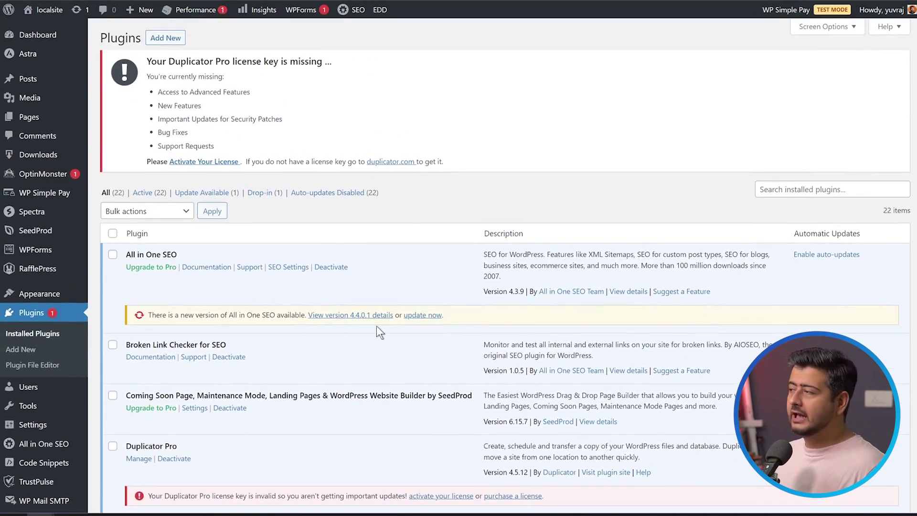
pyautogui.click(200, 163)
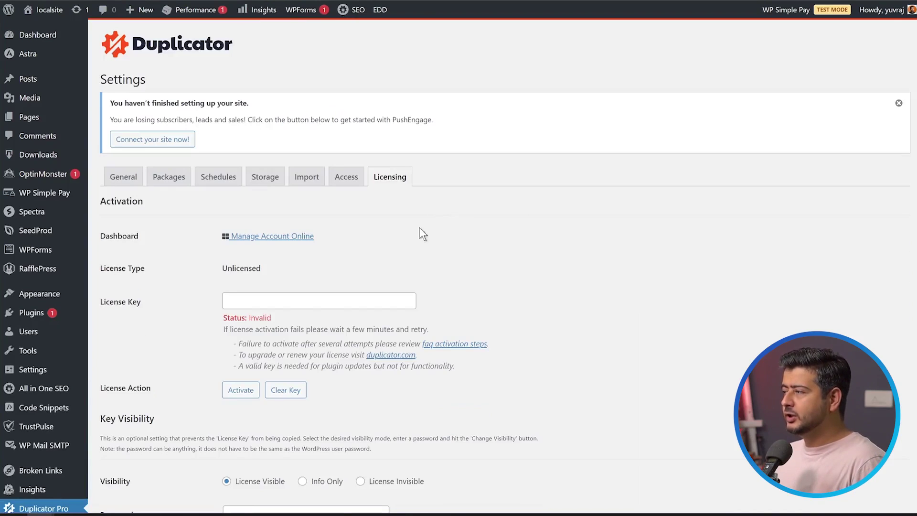
pyautogui.click(307, 299)
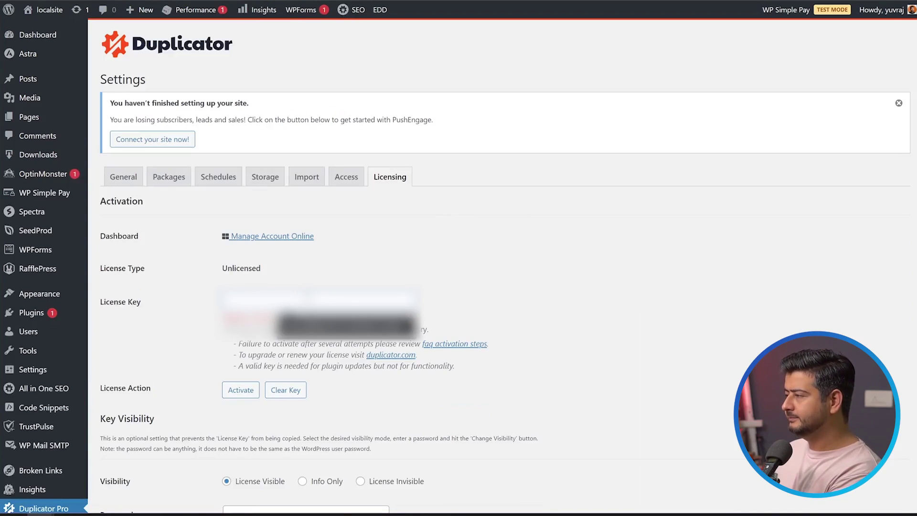
pyautogui.hotkey('ctrl', 'v')
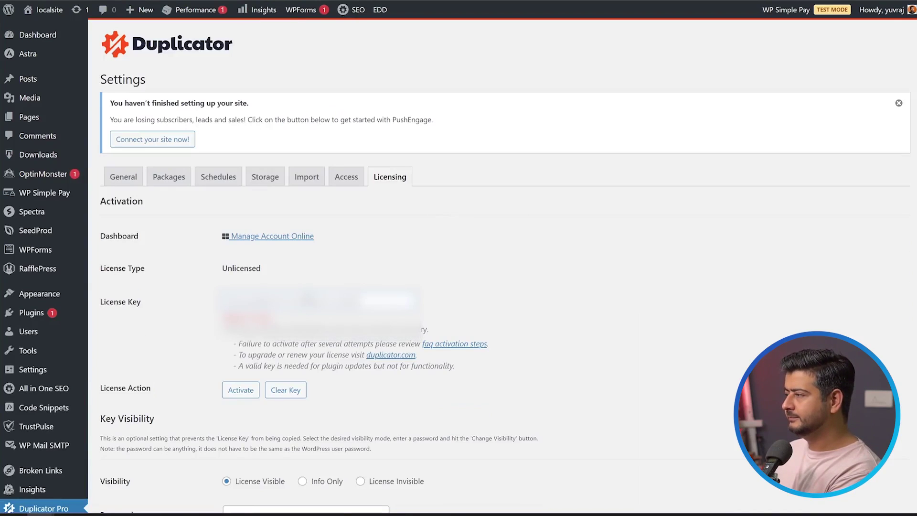
pyautogui.click(239, 392)
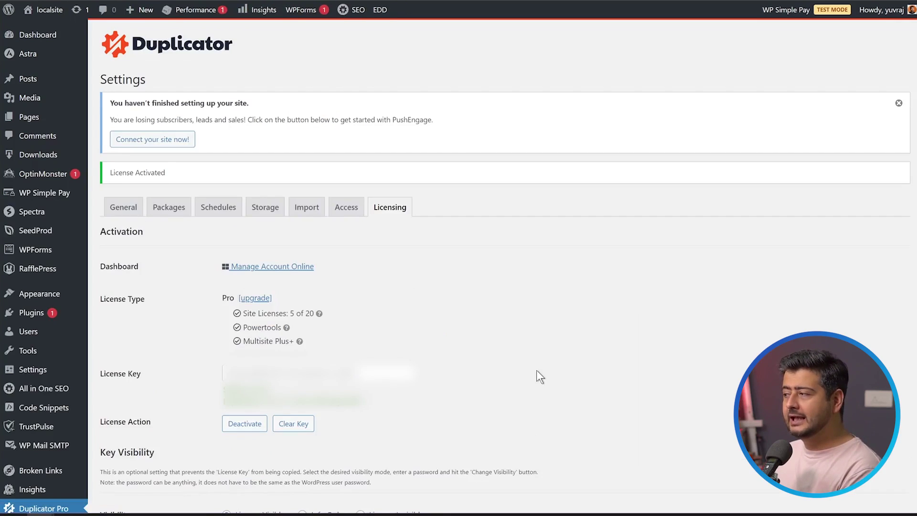
# Step: Select Info Only as the licence key visibility and dismiss the PushEngage setup notice
pyautogui.scroll(-2, 536, 370)
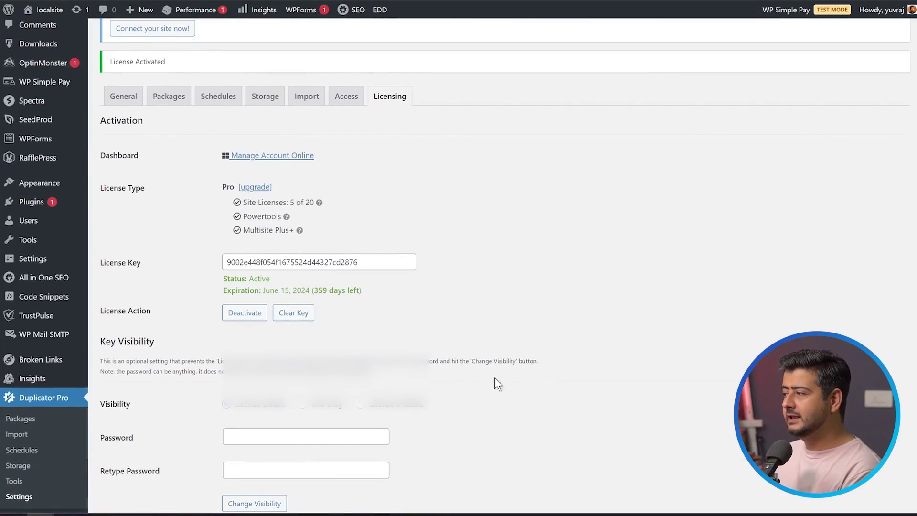
pyautogui.click(304, 410)
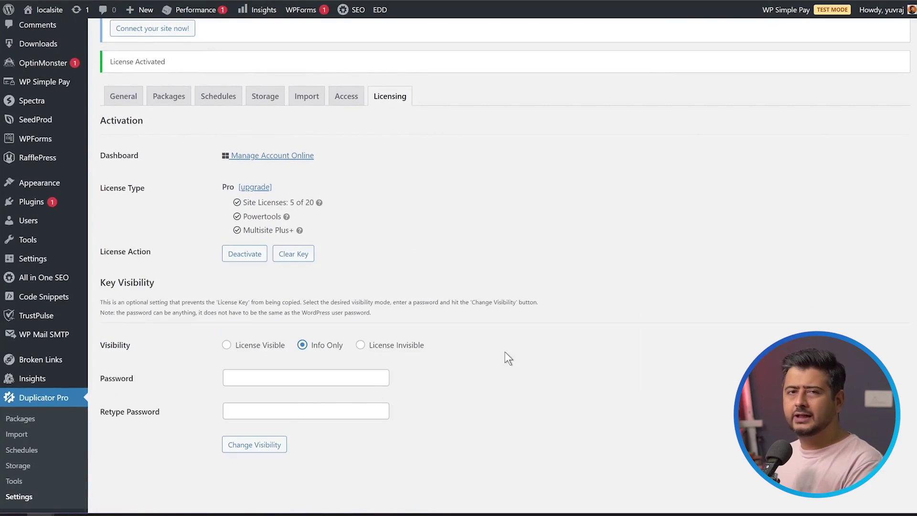
pyautogui.scroll(2, 505, 351)
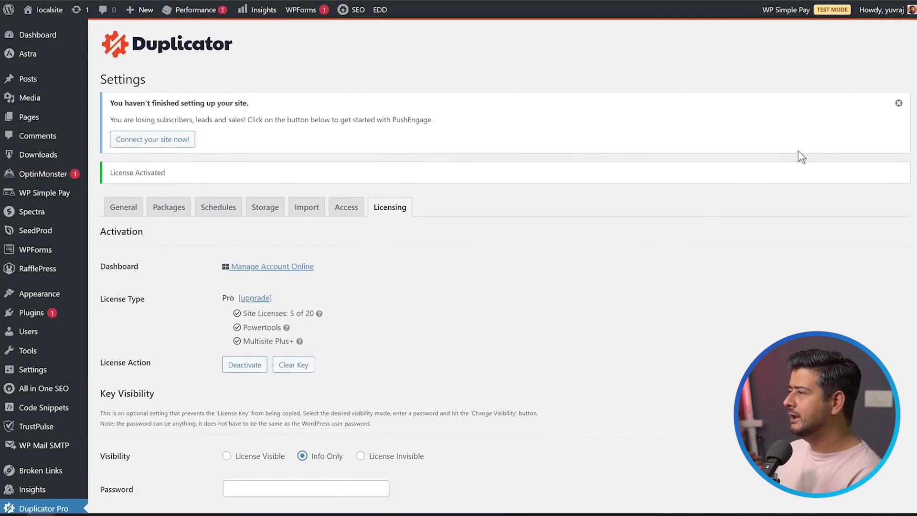
pyautogui.click(898, 103)
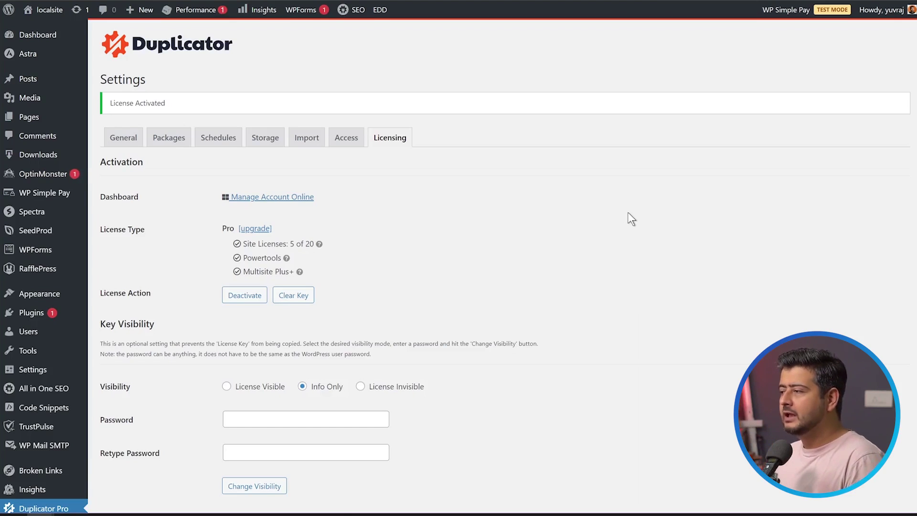
# Step: Create a new Duplicator package, dismissing the PushEngage notice and collapsing the Archive section of its setup
pyautogui.scroll(-4, 100, 411)
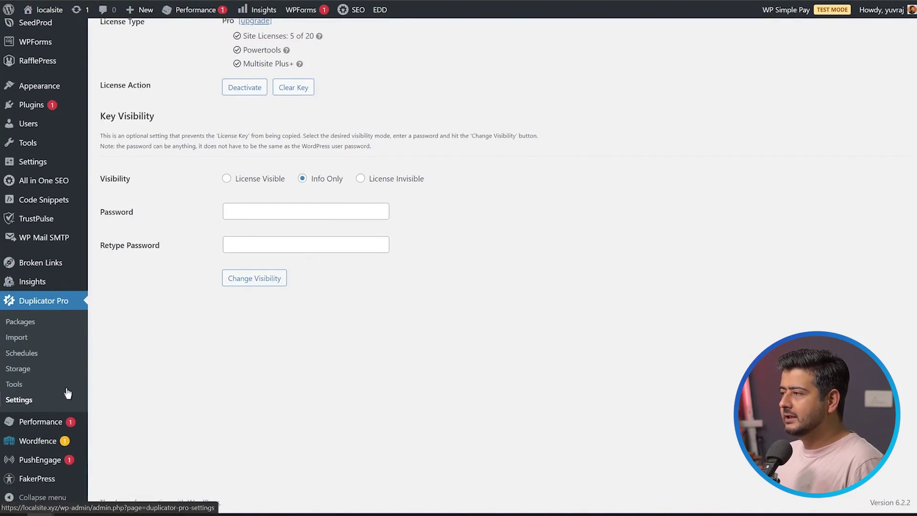
pyautogui.click(20, 322)
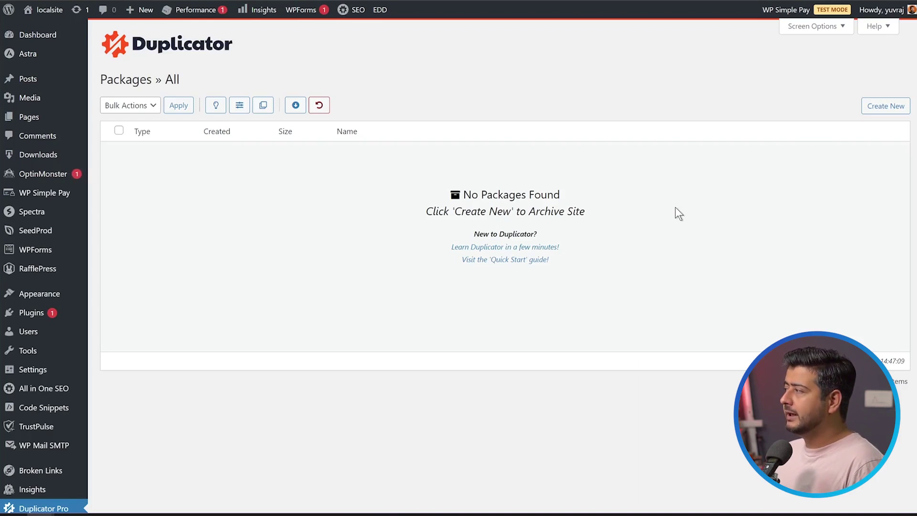
pyautogui.click(876, 110)
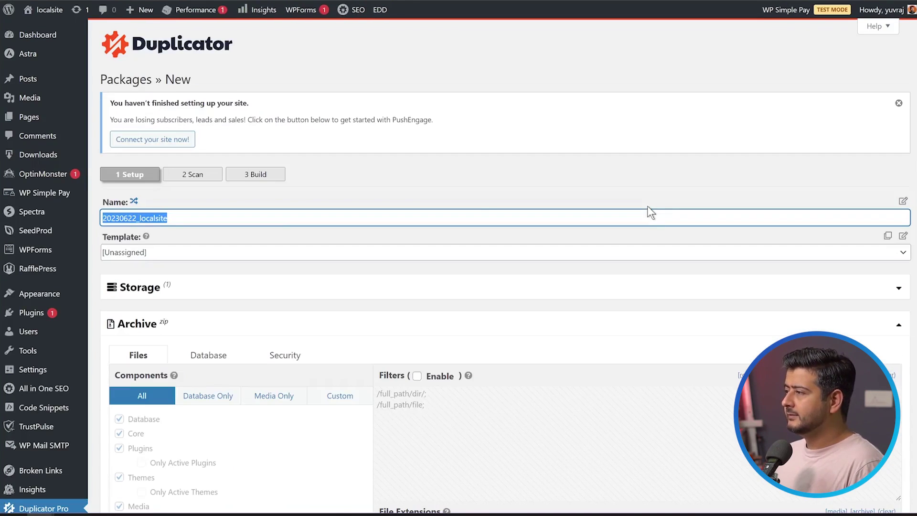
pyautogui.click(898, 103)
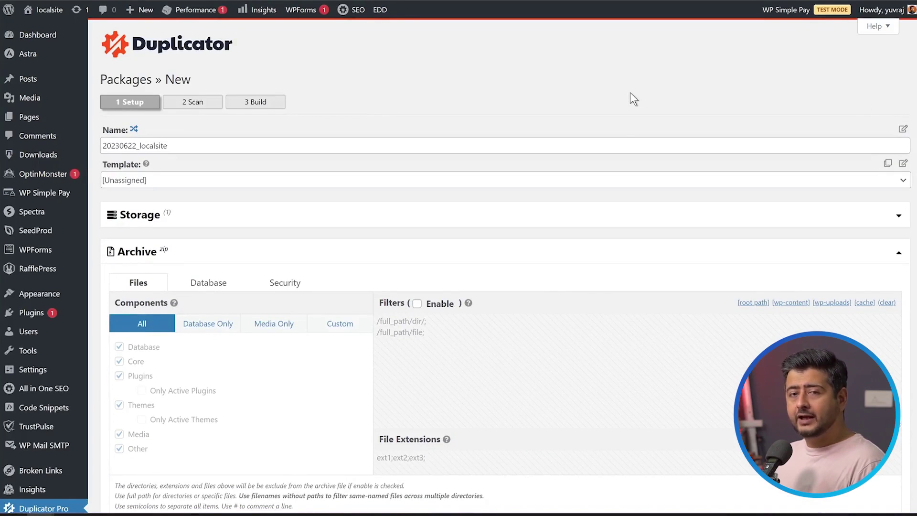
pyautogui.click(519, 253)
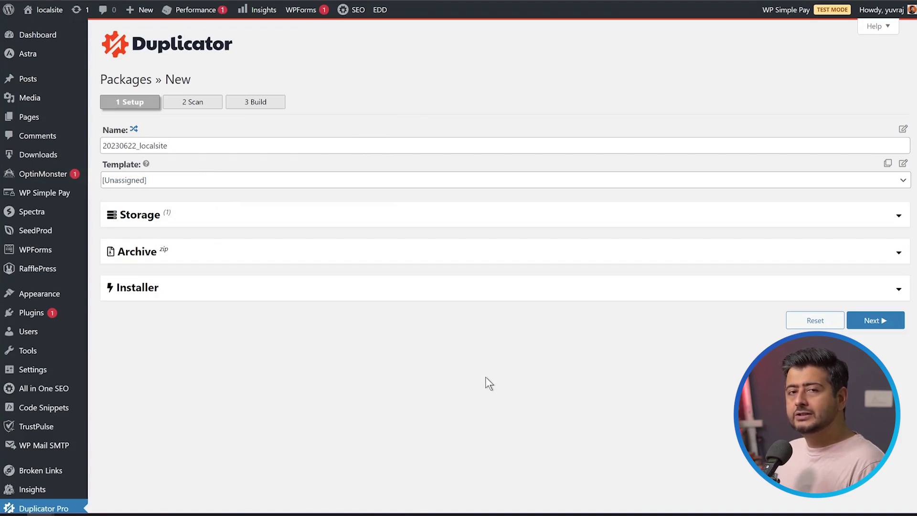
# Step: Scan the site for the package, accept continuing despite the notice status and build the package
pyautogui.click(875, 320)
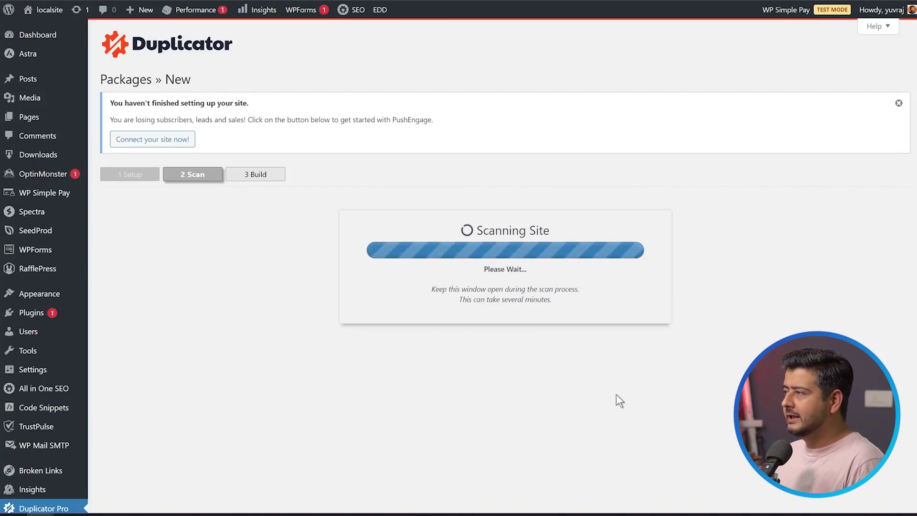
pyautogui.click(898, 103)
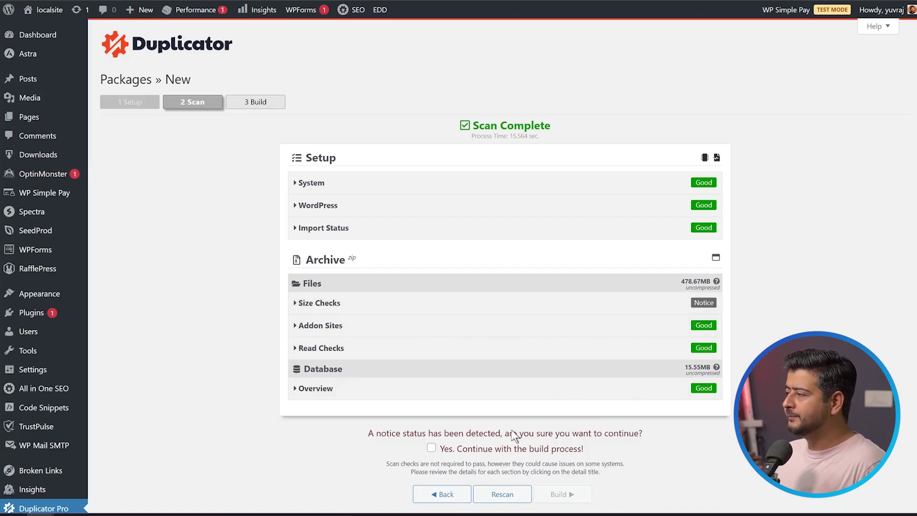
pyautogui.click(431, 449)
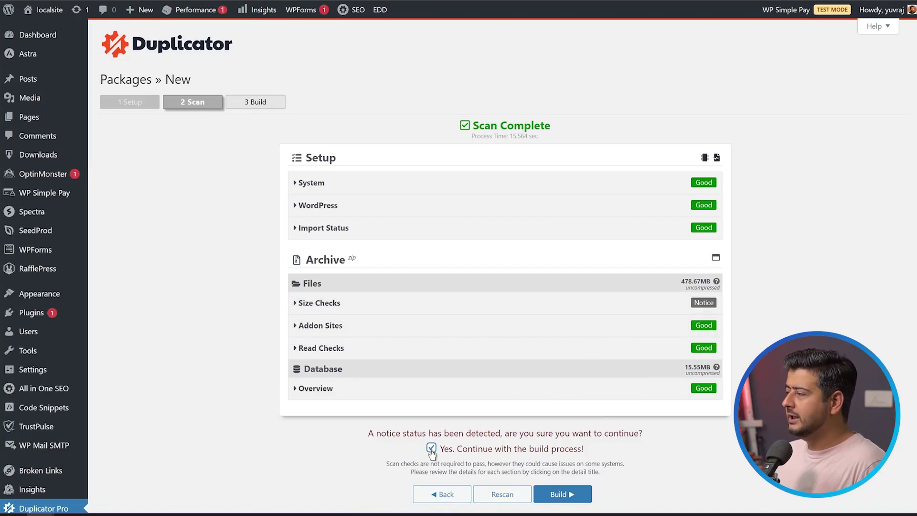
pyautogui.click(564, 499)
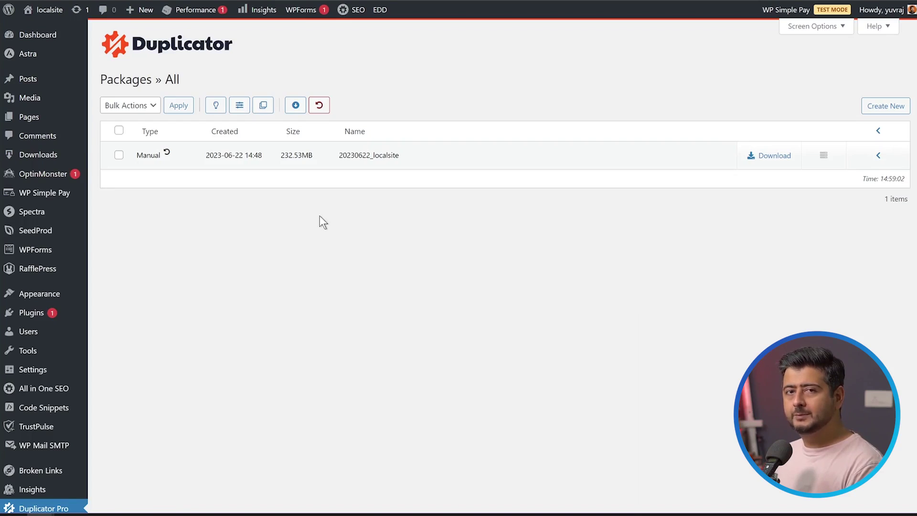
# Step: Download only the archive zip of the 20230622_localsite package and dismiss the browser's downloads list
pyautogui.click(775, 156)
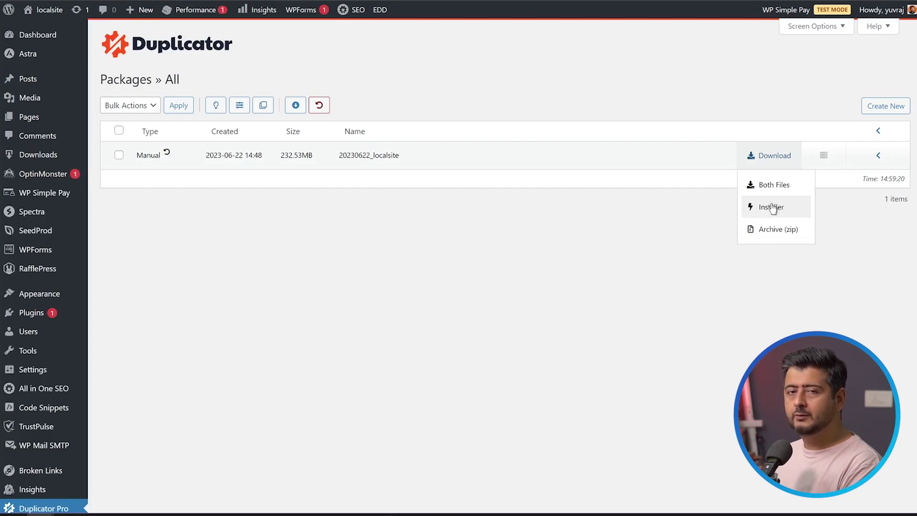
pyautogui.click(769, 230)
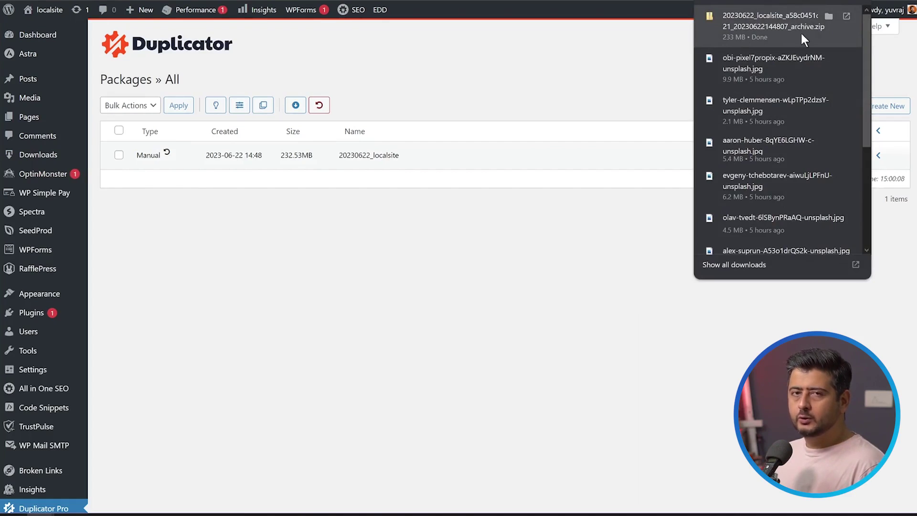
pyautogui.click(541, 279)
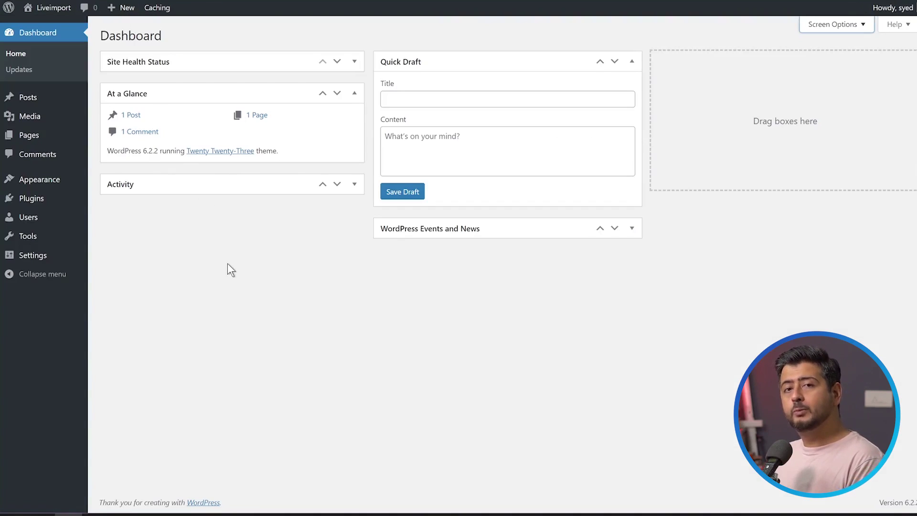
# Step: On the Liveimport site, upload duplicator-pro-4.5.12.zip as a new plugin, install it and activate it
pyautogui.moveTo(47, 201)
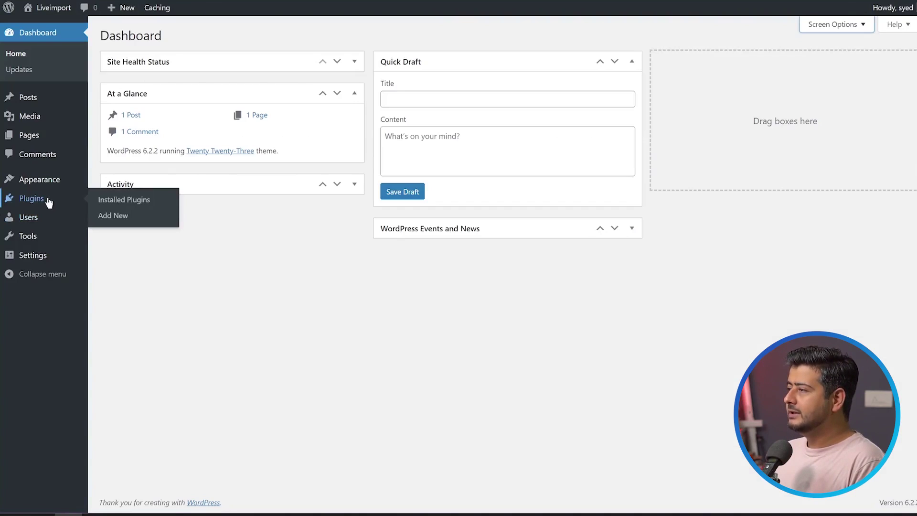
pyautogui.click(119, 215)
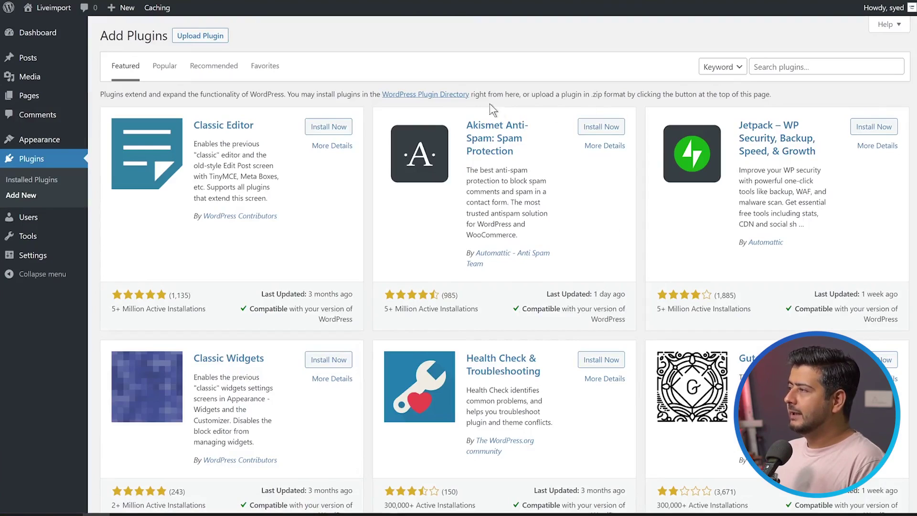
pyautogui.click(214, 45)
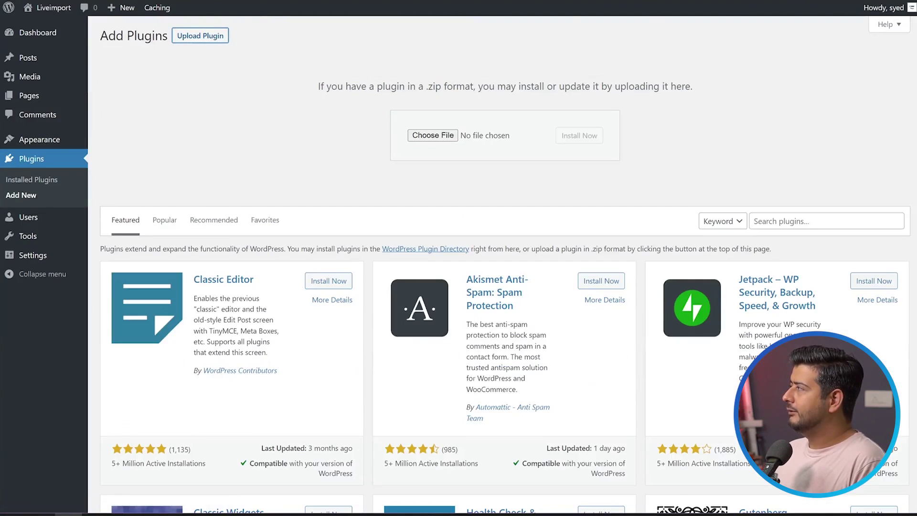
pyautogui.moveTo(661, 78); pyautogui.dragTo(478, 133)
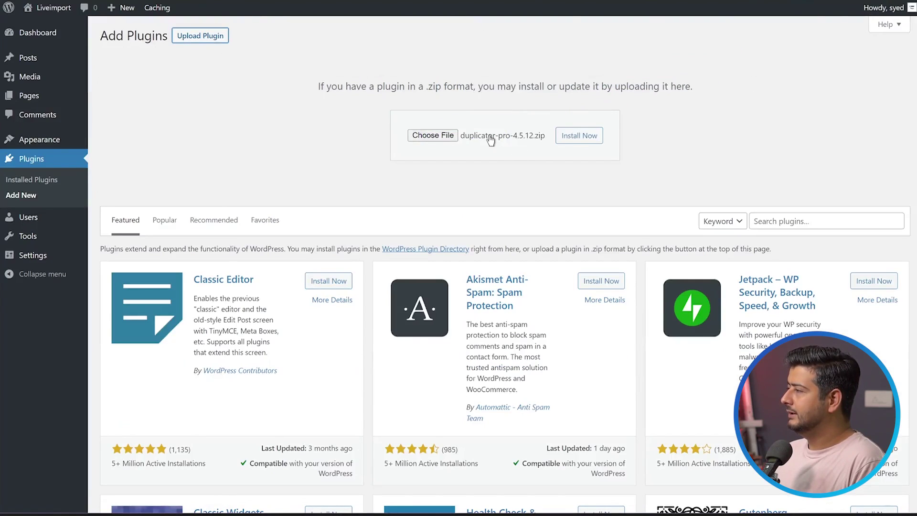
pyautogui.click(579, 135)
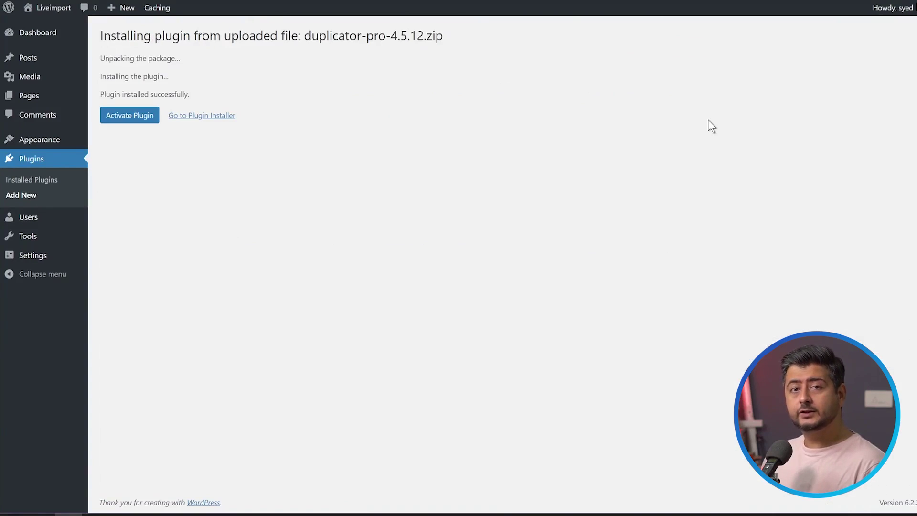
pyautogui.click(144, 118)
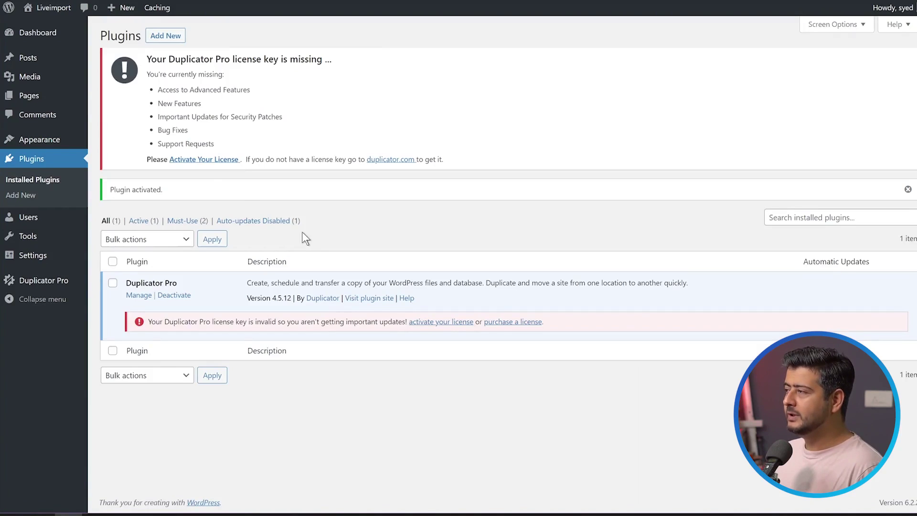
# Step: Open the Duplicator Pro licensing settings on the Liveimport site, paste the licence key and activate the licence
pyautogui.click(196, 160)
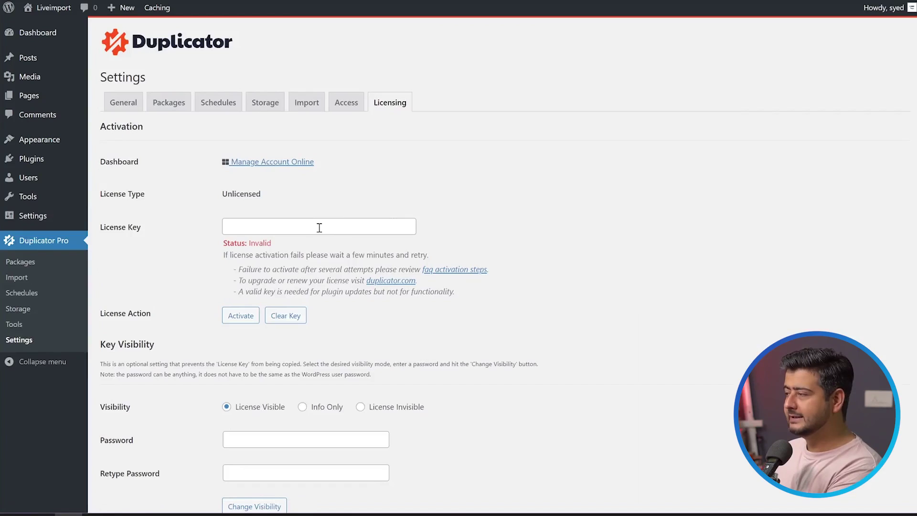
pyautogui.click(319, 227)
pyautogui.hotkey('ctrl', 'v')
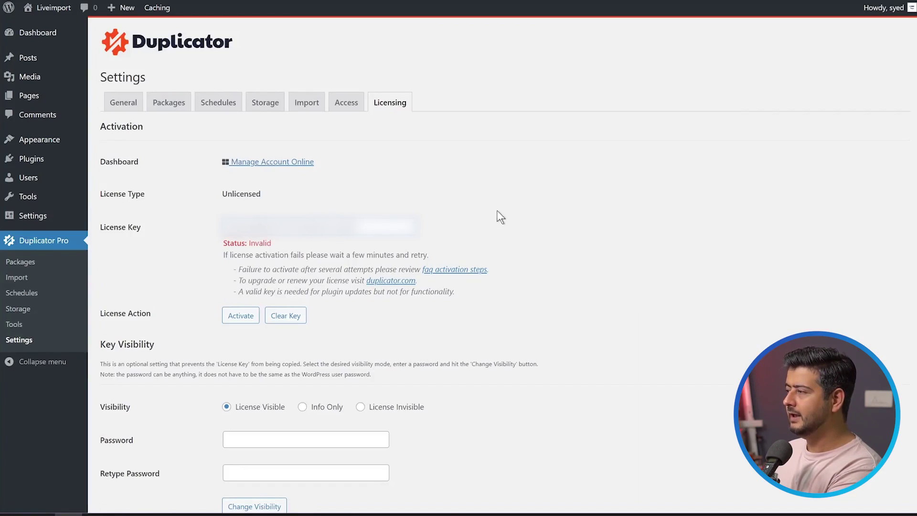
pyautogui.click(241, 316)
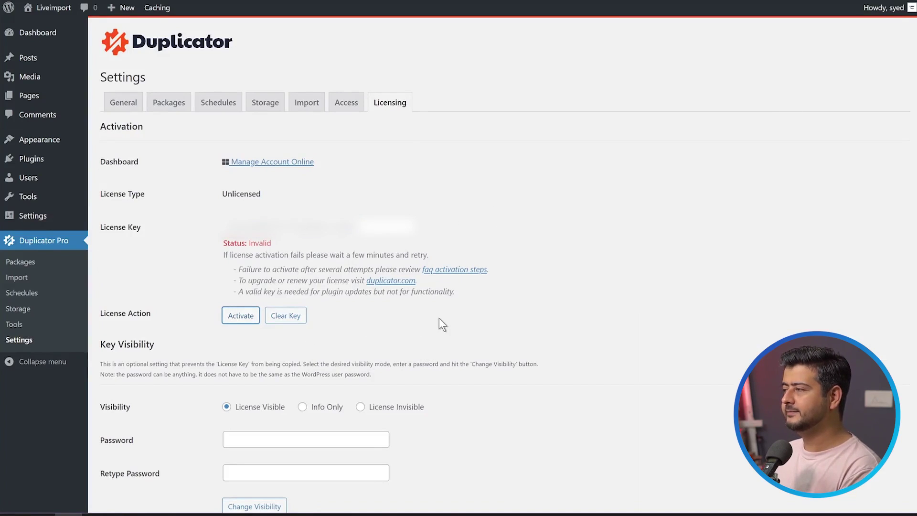
pyautogui.click(313, 442)
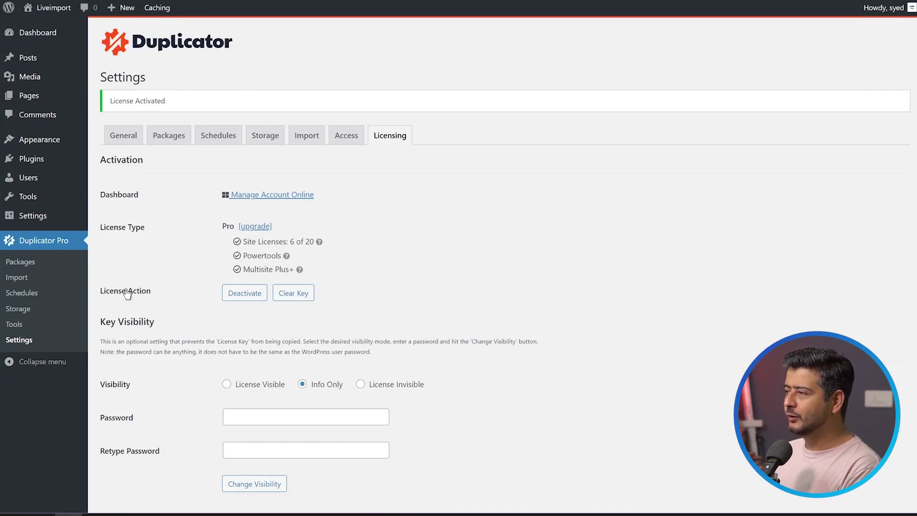
# Step: Import the downloaded localsite archive zip through Duplicator Pro, check its package details and launch the installer without setting a recovery point
pyautogui.click(22, 278)
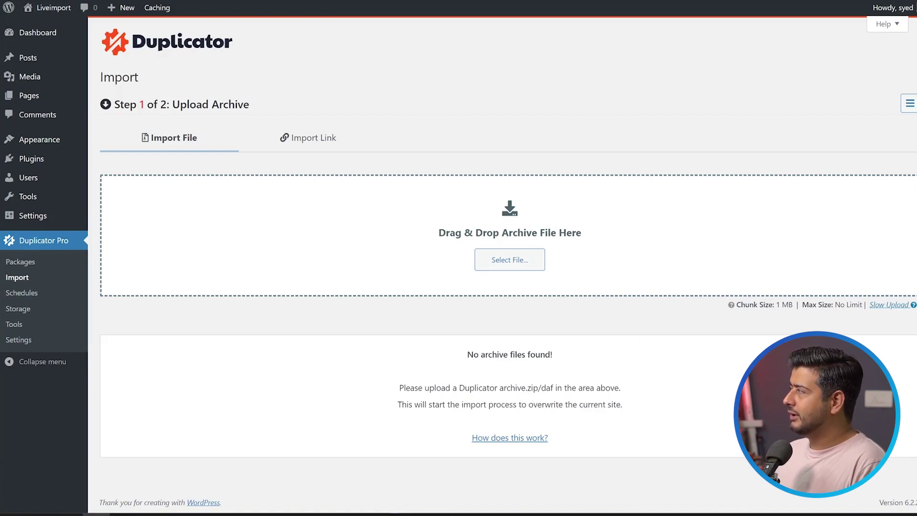
pyautogui.moveTo(916, 143); pyautogui.dragTo(495, 228)
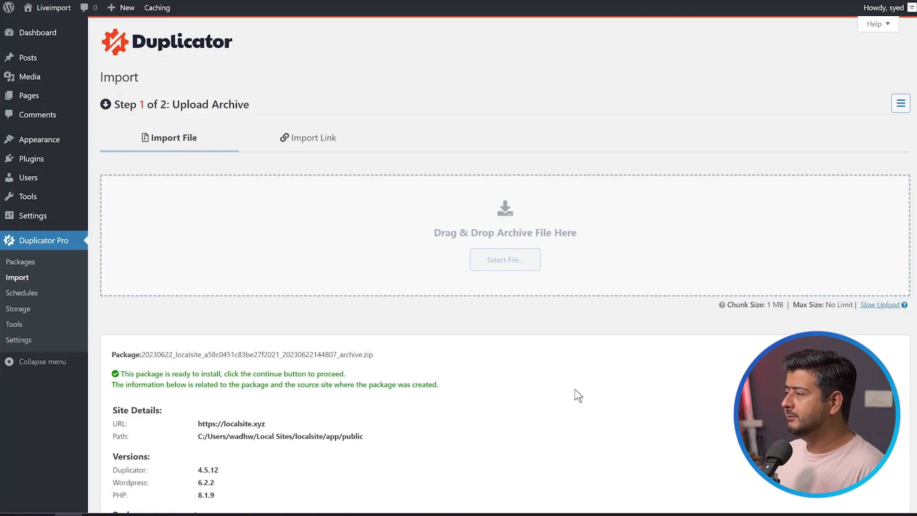
pyautogui.scroll(-5, 575, 378)
pyautogui.scroll(-2, 245, 301)
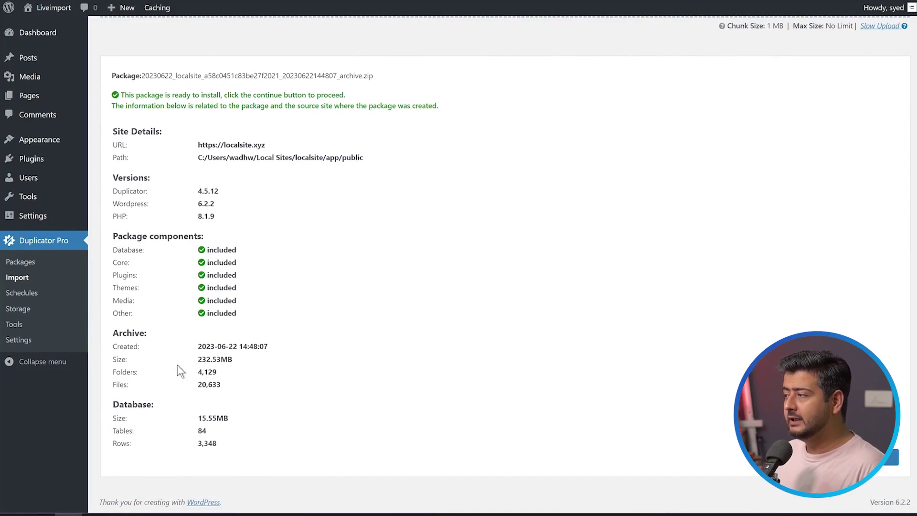
pyautogui.scroll(5, 366, 395)
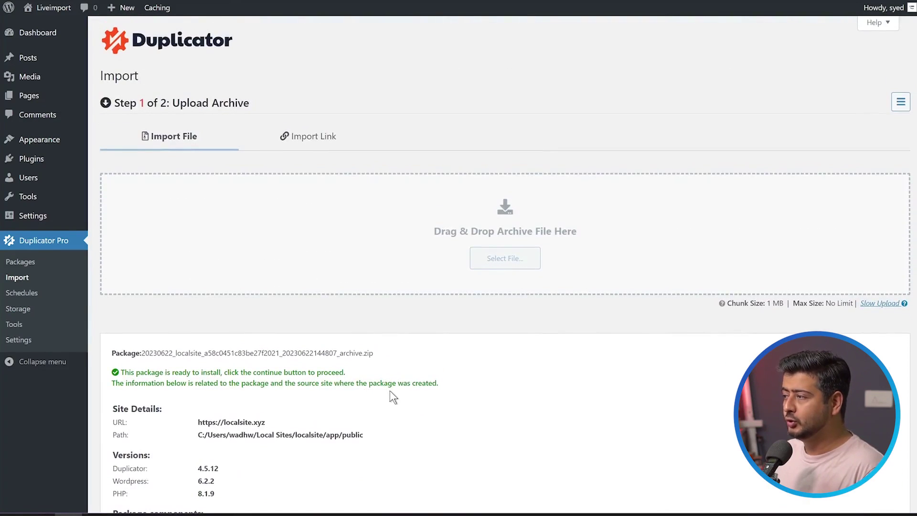
pyautogui.scroll(-4, 391, 396)
pyautogui.scroll(-1, 391, 376)
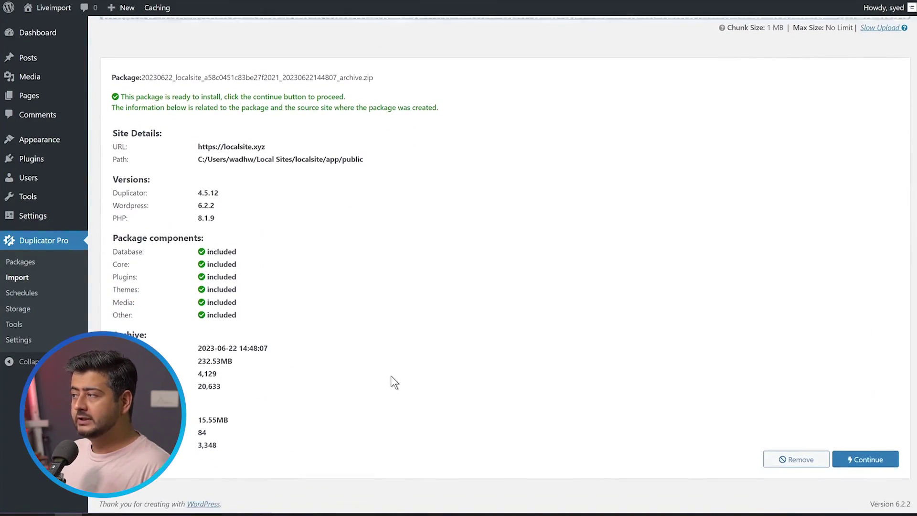
pyautogui.click(865, 458)
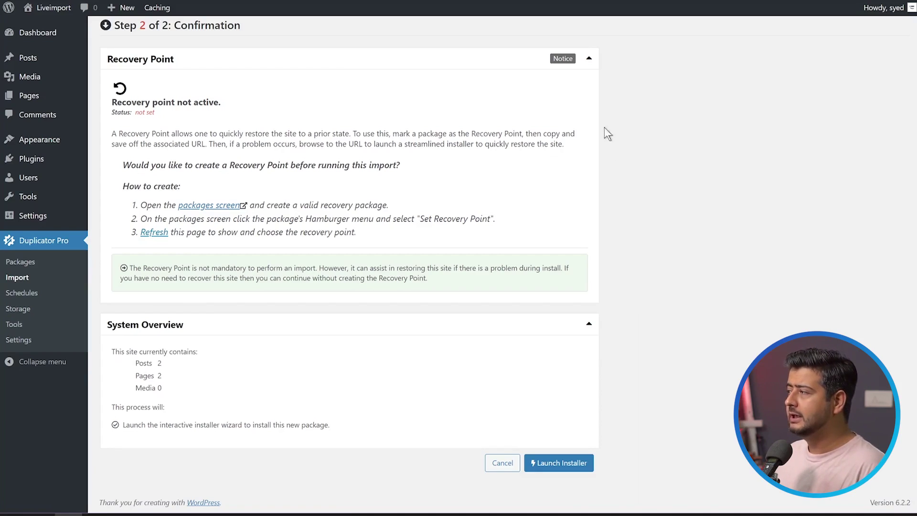
pyautogui.click(562, 466)
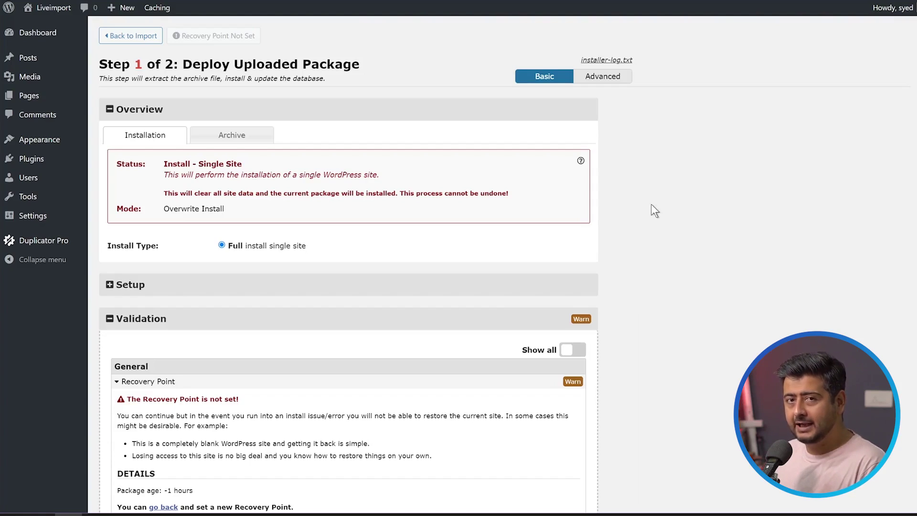
# Step: Review the installer's validation results, accept the terms and notices and confirm the overwrite install of the single site
pyautogui.scroll(-3, 652, 205)
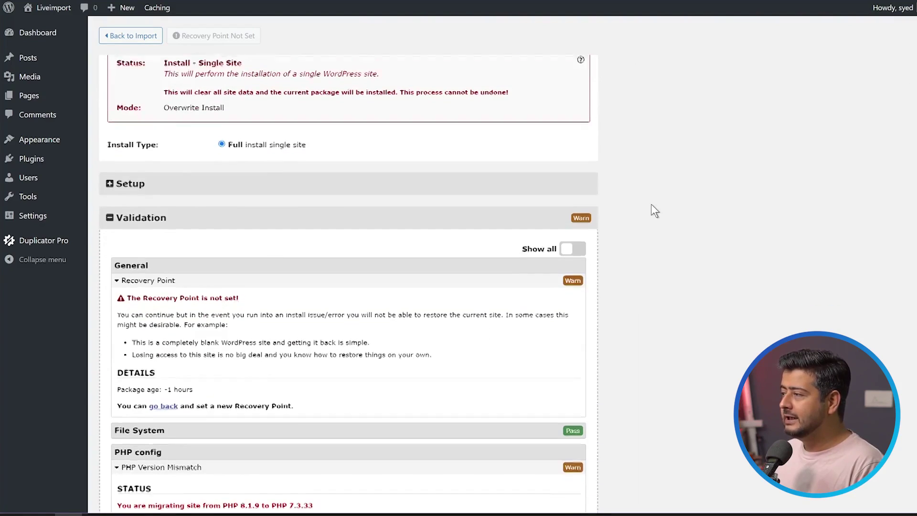
pyautogui.scroll(-1, 296, 287)
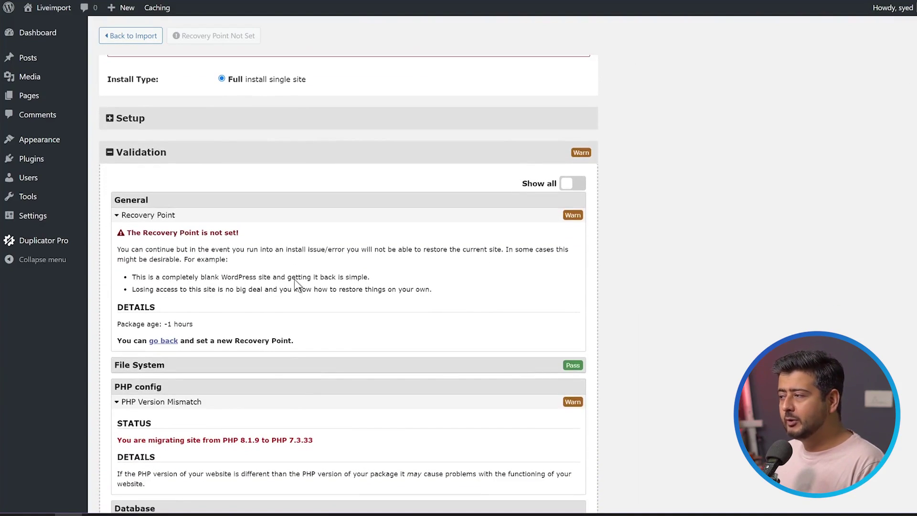
pyautogui.scroll(-1, 294, 280)
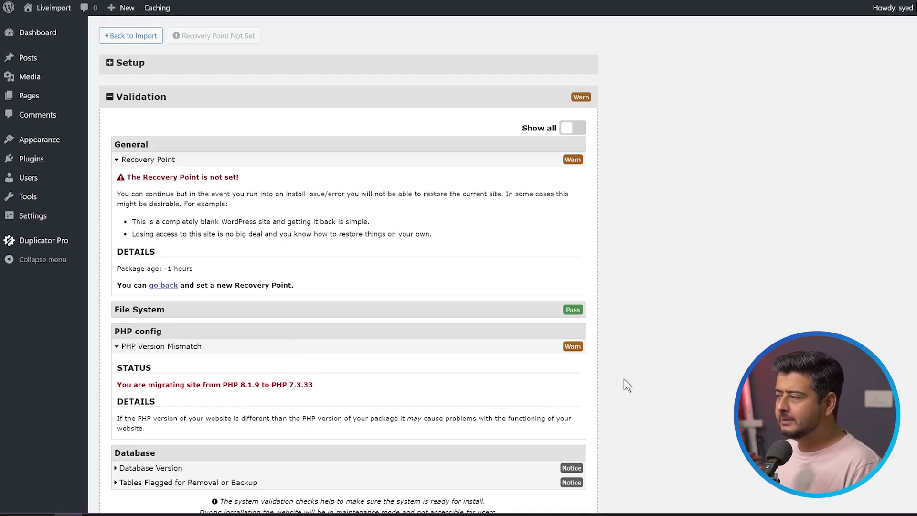
pyautogui.scroll(-2, 677, 391)
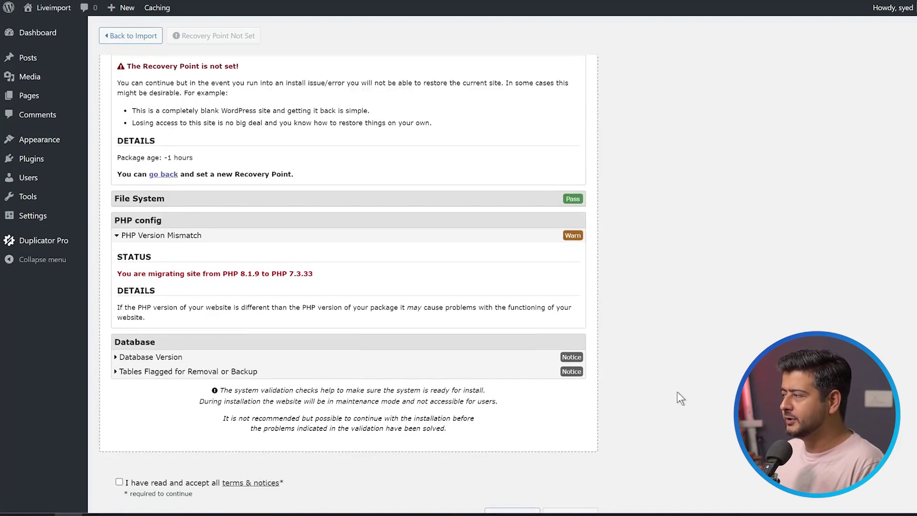
pyautogui.scroll(5, 651, 339)
pyautogui.scroll(-6, 650, 340)
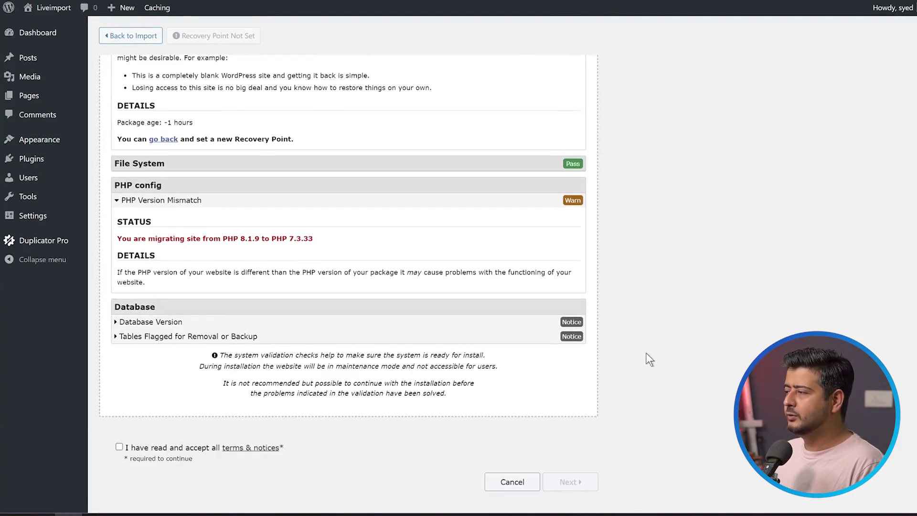
pyautogui.click(119, 447)
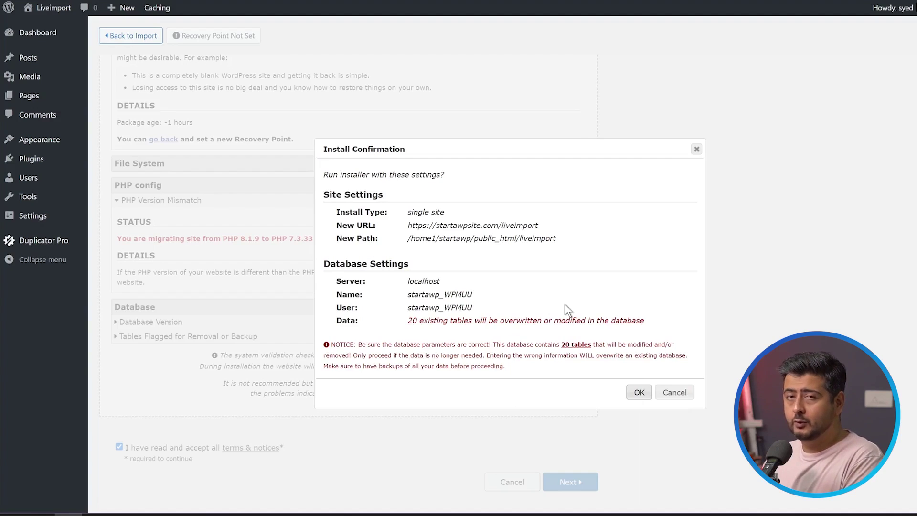
pyautogui.click(637, 392)
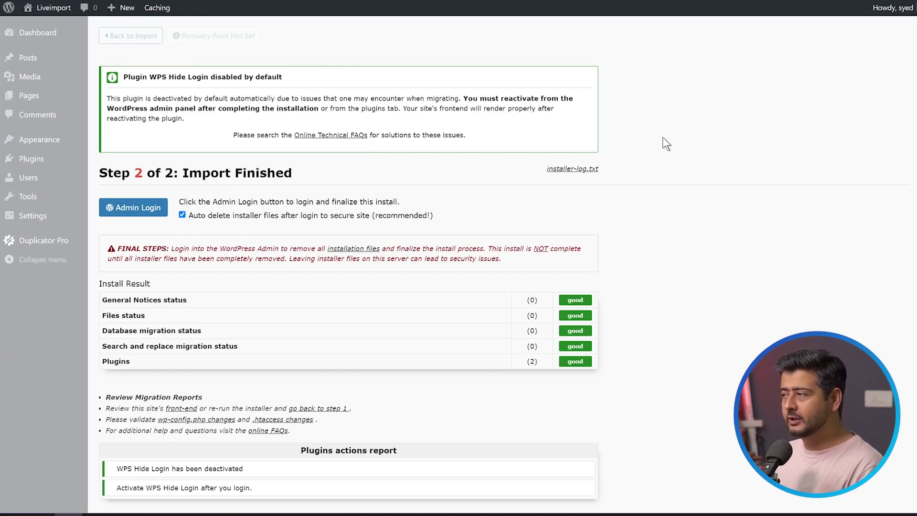
# Step: Open the admin login of the imported site and log in with the local site's username and password
pyautogui.click(148, 209)
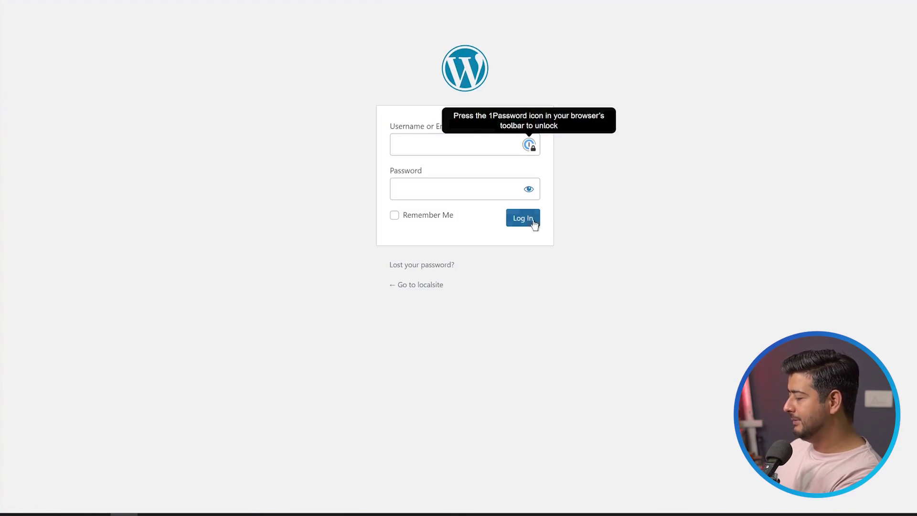
pyautogui.click(411, 143)
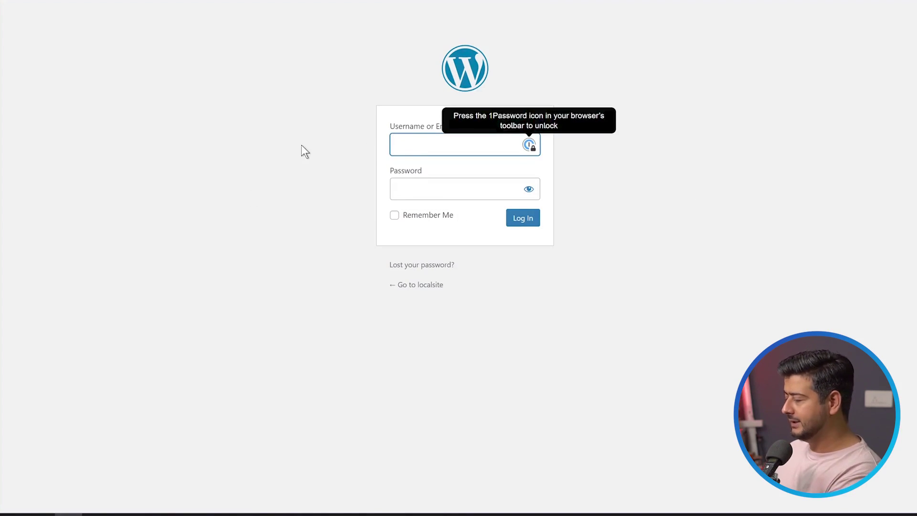
pyautogui.write('yuvraj')
pyautogui.press('Tab')
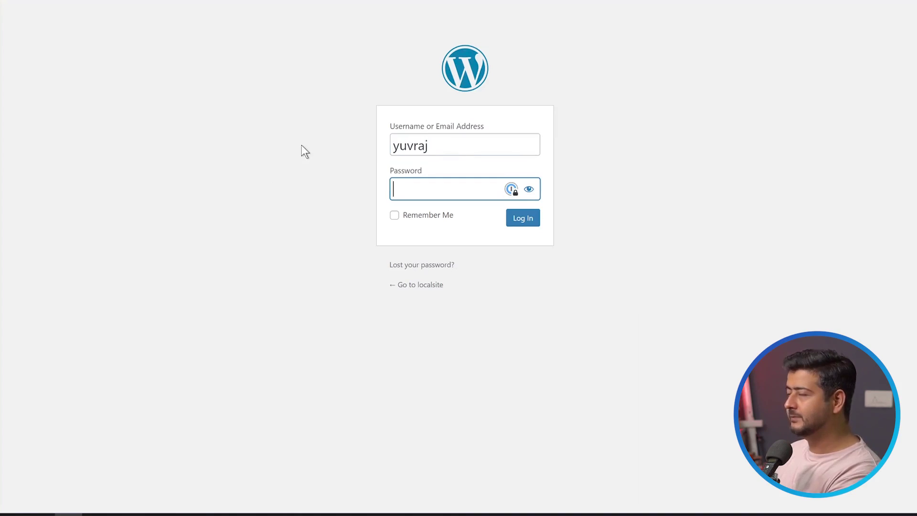
pyautogui.hotkey('ctrl', 'v')
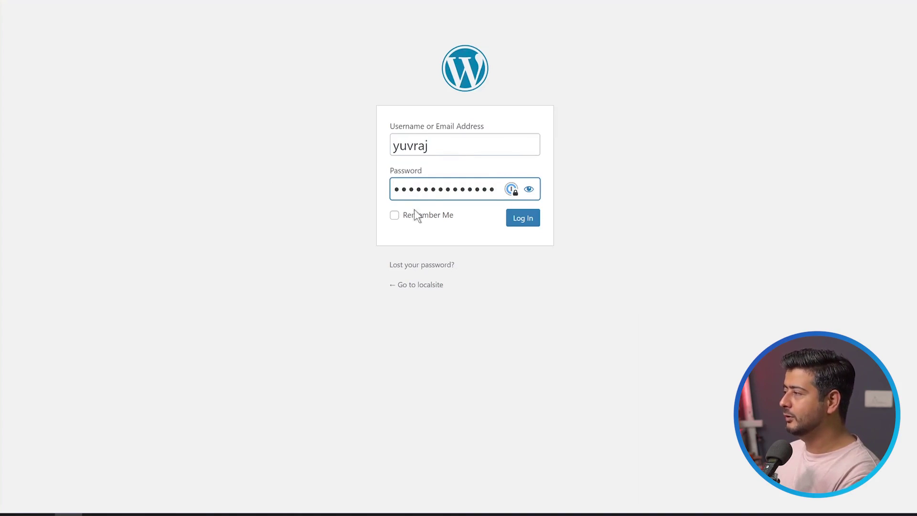
pyautogui.click(522, 221)
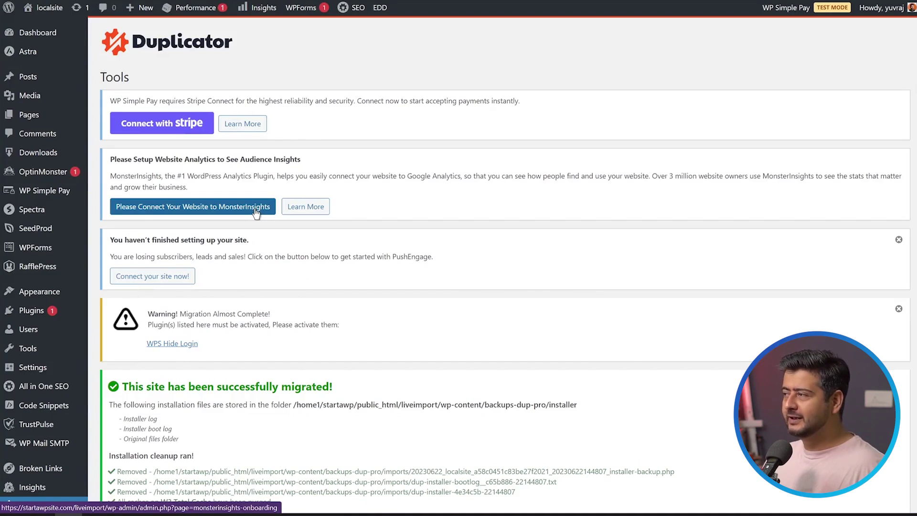
# Step: Review the Duplicator migration report, including the installation cleanup and the plugins that need activating
pyautogui.scroll(-3, 255, 212)
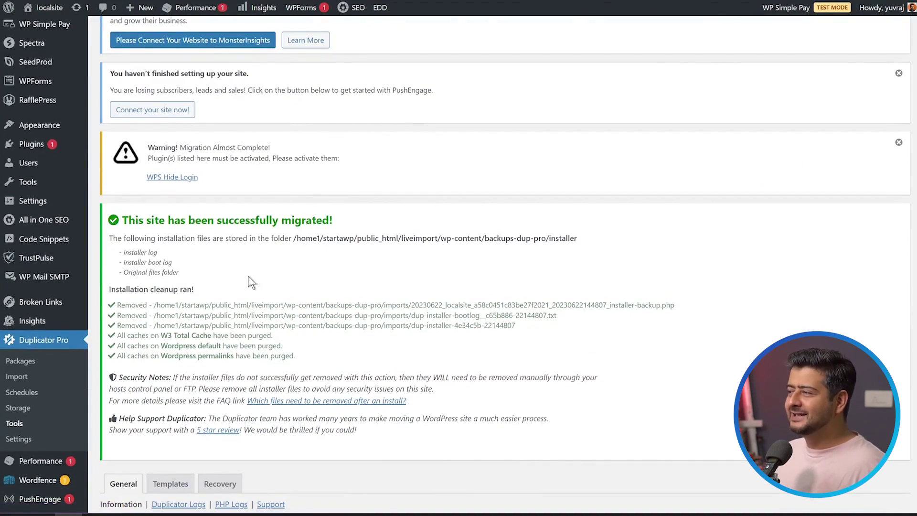
pyautogui.scroll(1, 314, 298)
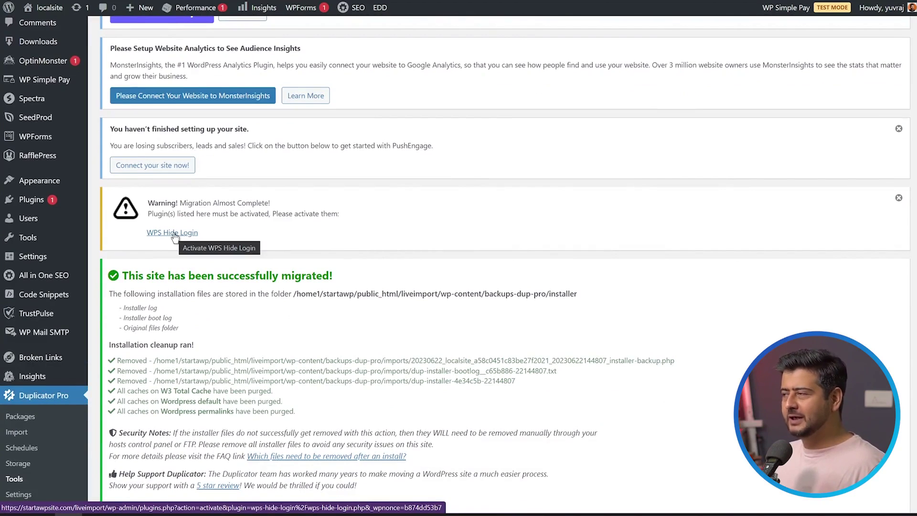
pyautogui.scroll(2, 175, 237)
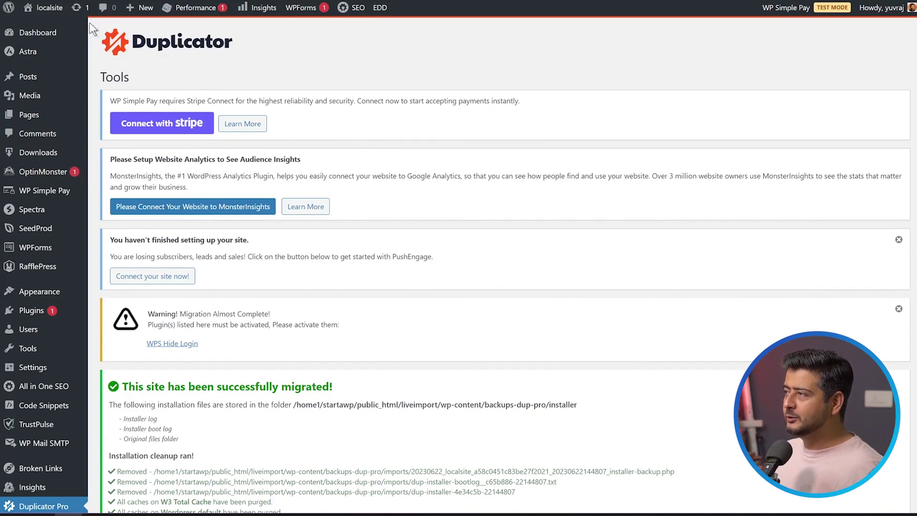
# Step: Open the migrated site's front end in a separate tab and review its home page down to the footer
pyautogui.moveTo(47, 8)
pyautogui.rightClick(43, 27)
pyautogui.click(96, 47)
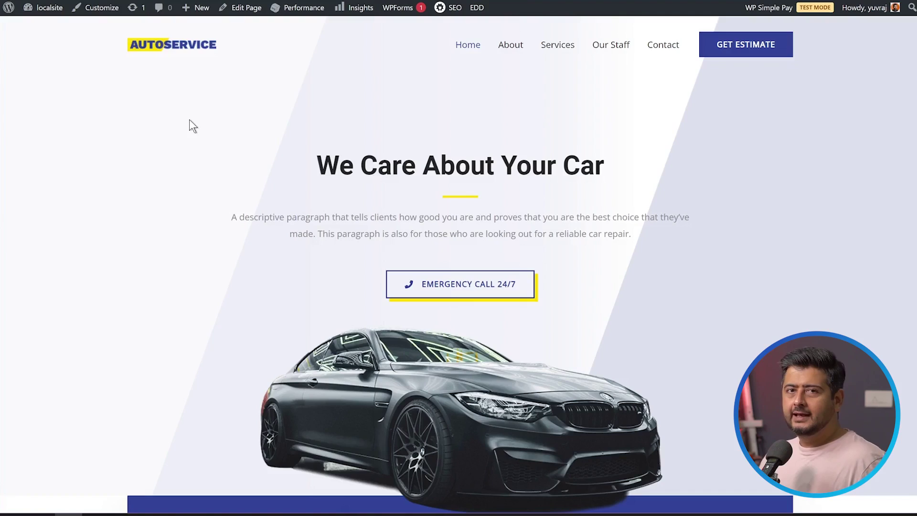
pyautogui.scroll(-20, 189, 119)
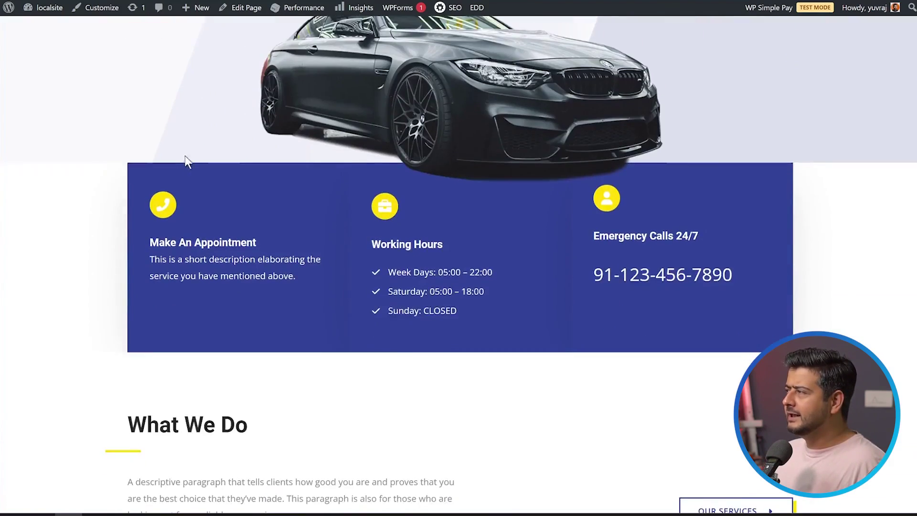
pyautogui.scroll(-10, 159, 208)
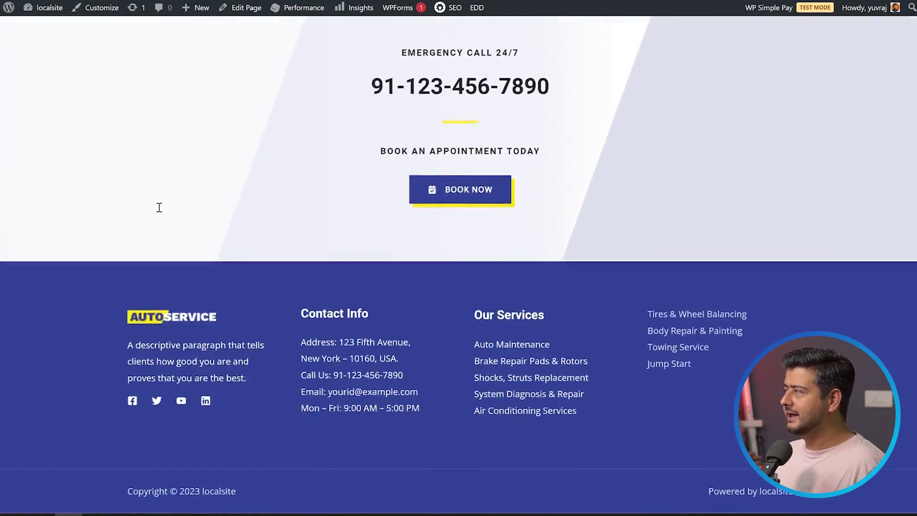
pyautogui.press('Home')
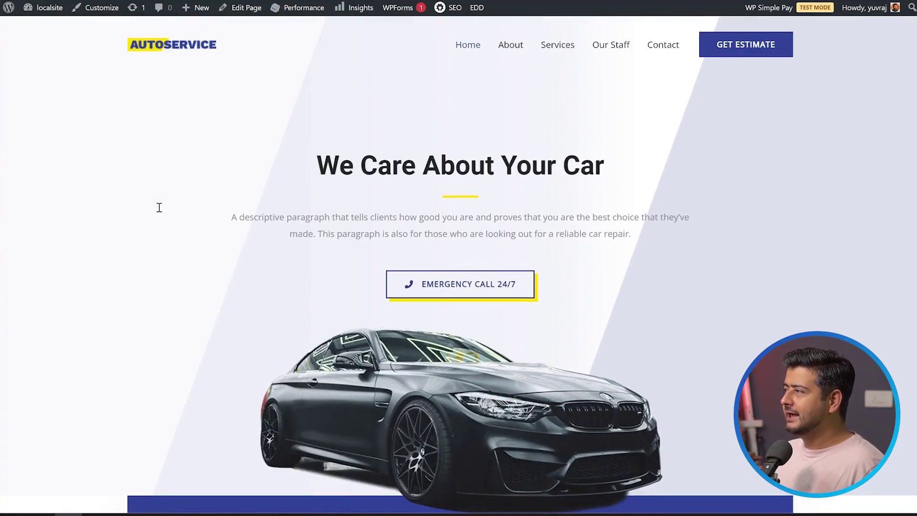
# Step: Open the About page on the migrated site and on the original local site to compare them
pyautogui.click(509, 52)
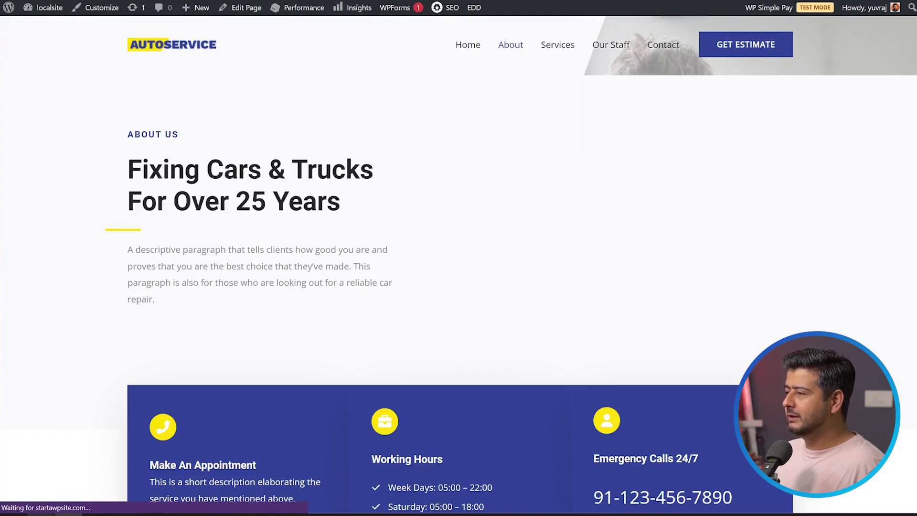
pyautogui.moveTo(40, 515)
pyautogui.click(159, 472)
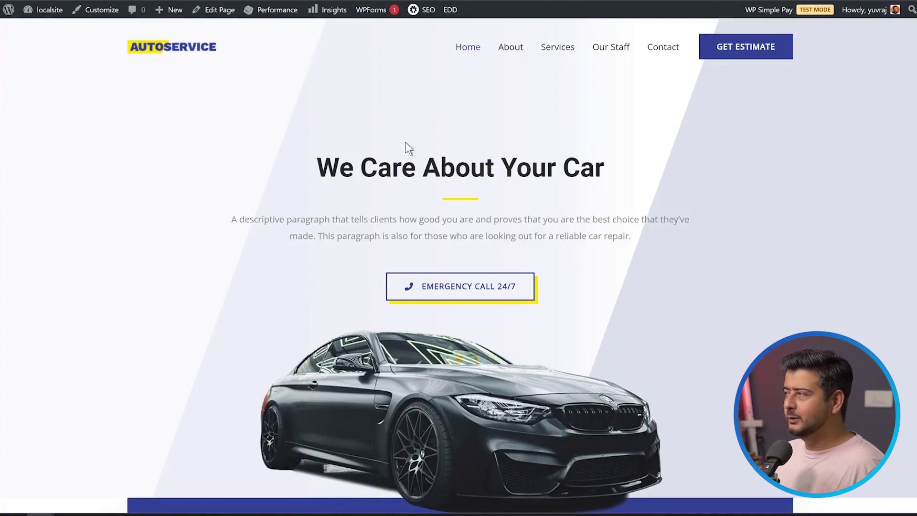
pyautogui.click(503, 53)
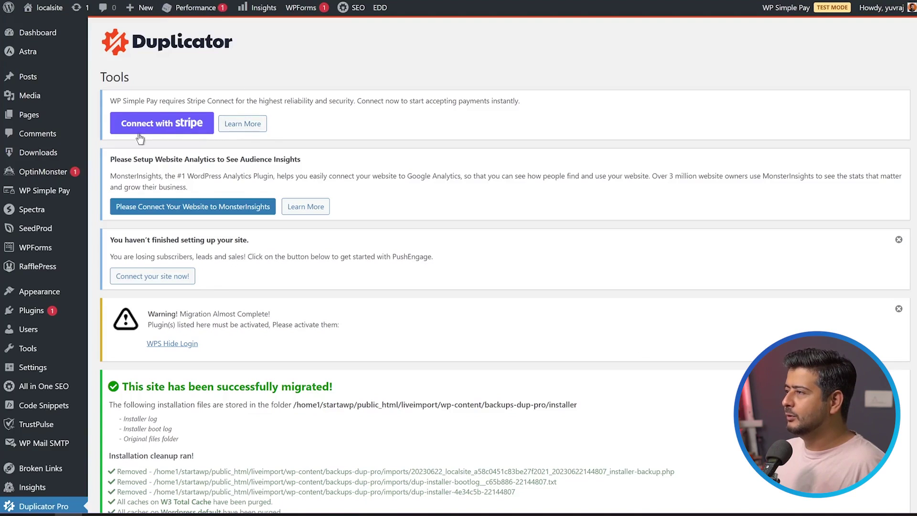
# Step: Open the migrated site's media library and review its About page down to the footer
pyautogui.moveTo(40, 99)
pyautogui.click(134, 99)
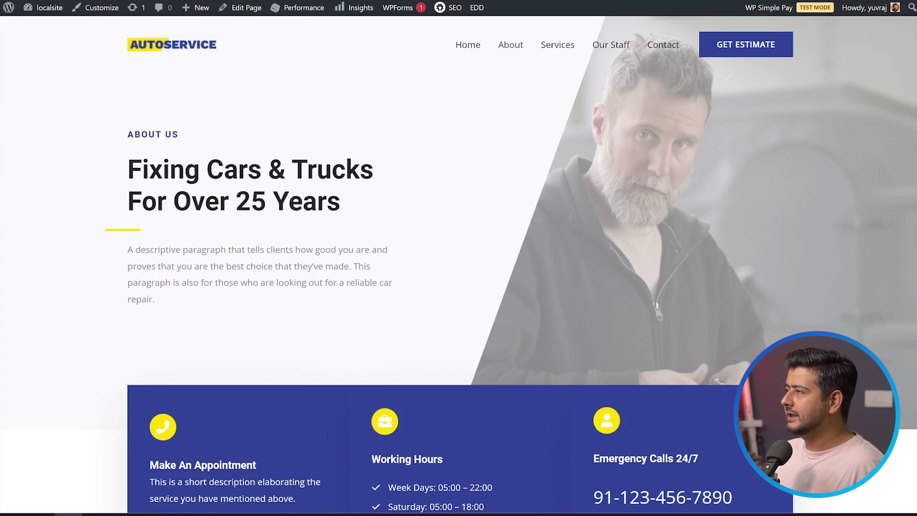
pyautogui.scroll(-12, 311, 199)
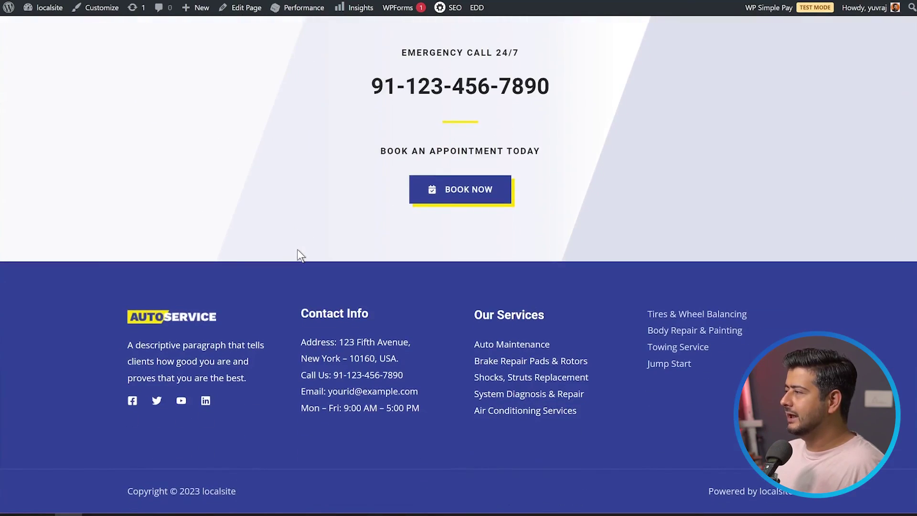
pyautogui.scroll(15, 297, 248)
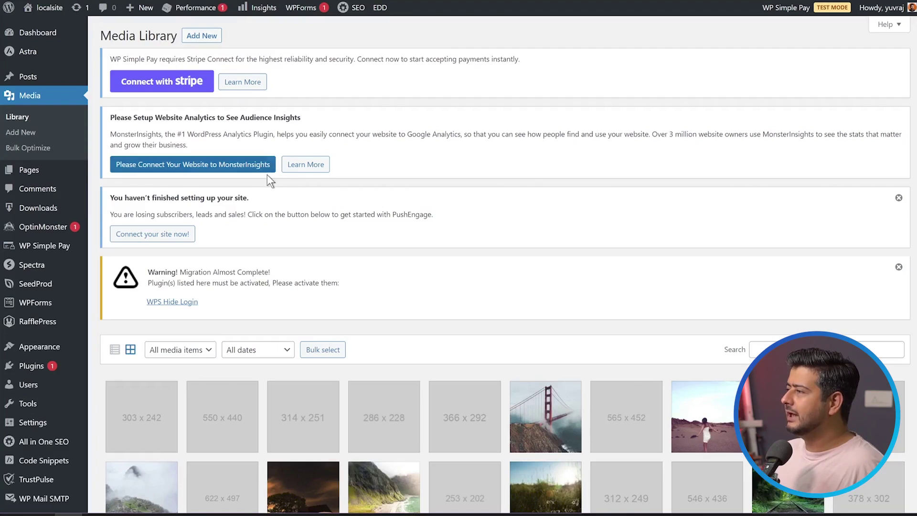
# Step: Examine the images in the migrated site's media library and open the list of all posts
pyautogui.scroll(-15, 368, 168)
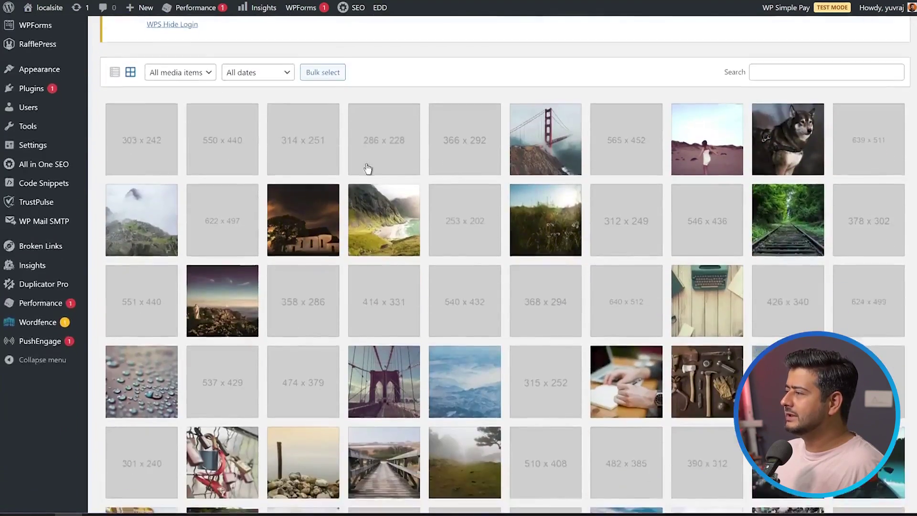
pyautogui.scroll(12, 360, 187)
pyautogui.scroll(3, 360, 187)
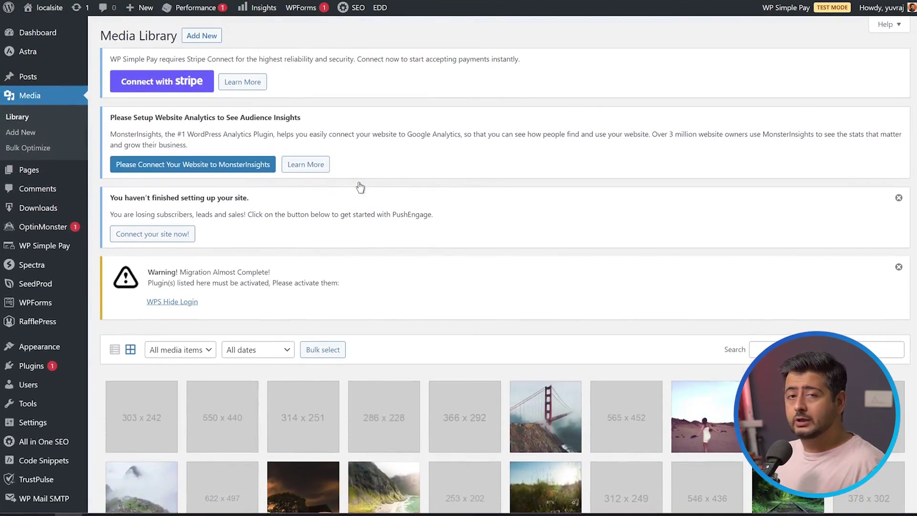
pyautogui.moveTo(35, 78)
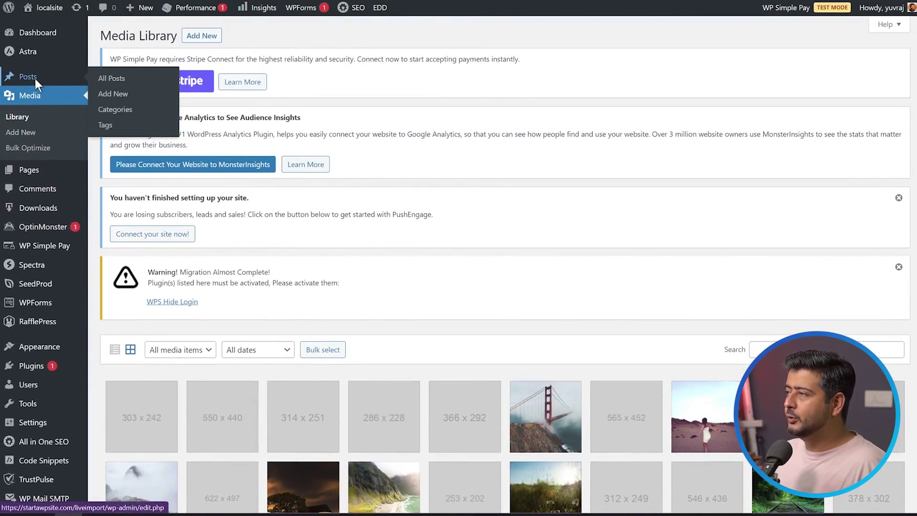
pyautogui.click(36, 78)
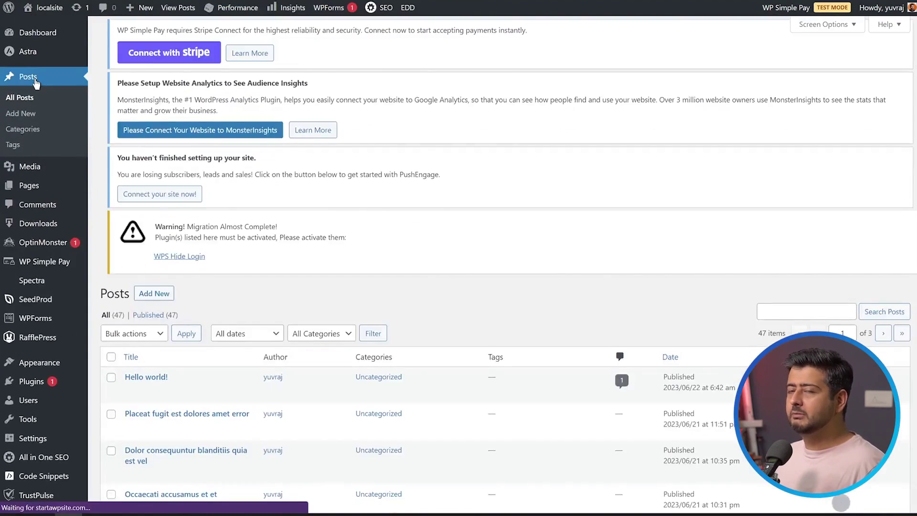